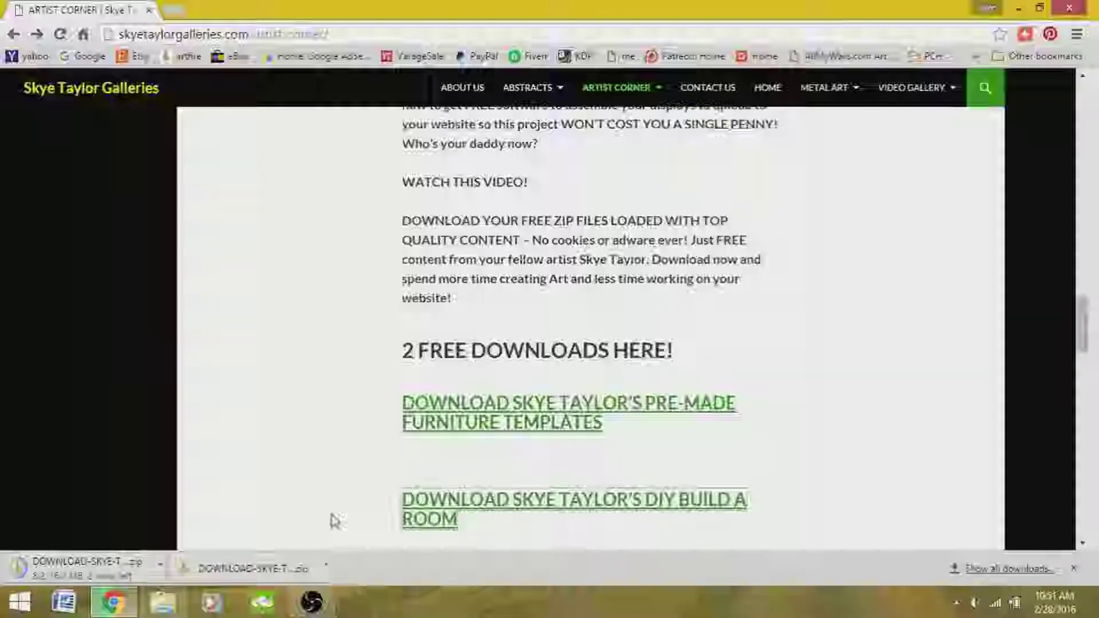
Locate the finished pre-made furniture templates download in its folder and open the zip
{"action": "left_click", "coordinate": [326, 568]}
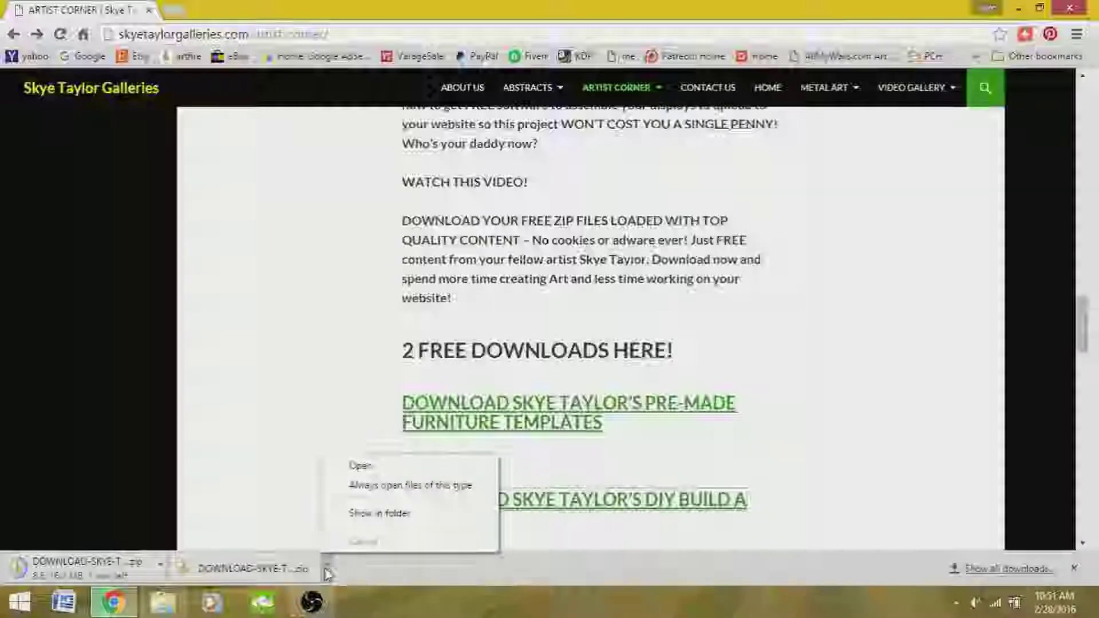
{"action": "left_click", "coordinate": [360, 515]}
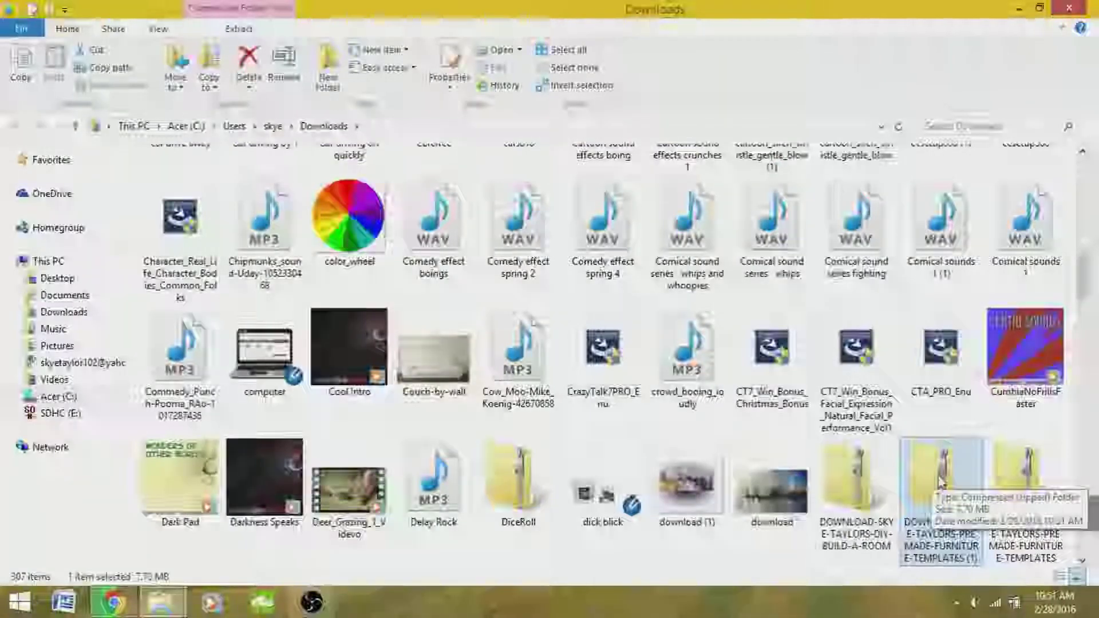
{"action": "double_click", "coordinate": [940, 483]}
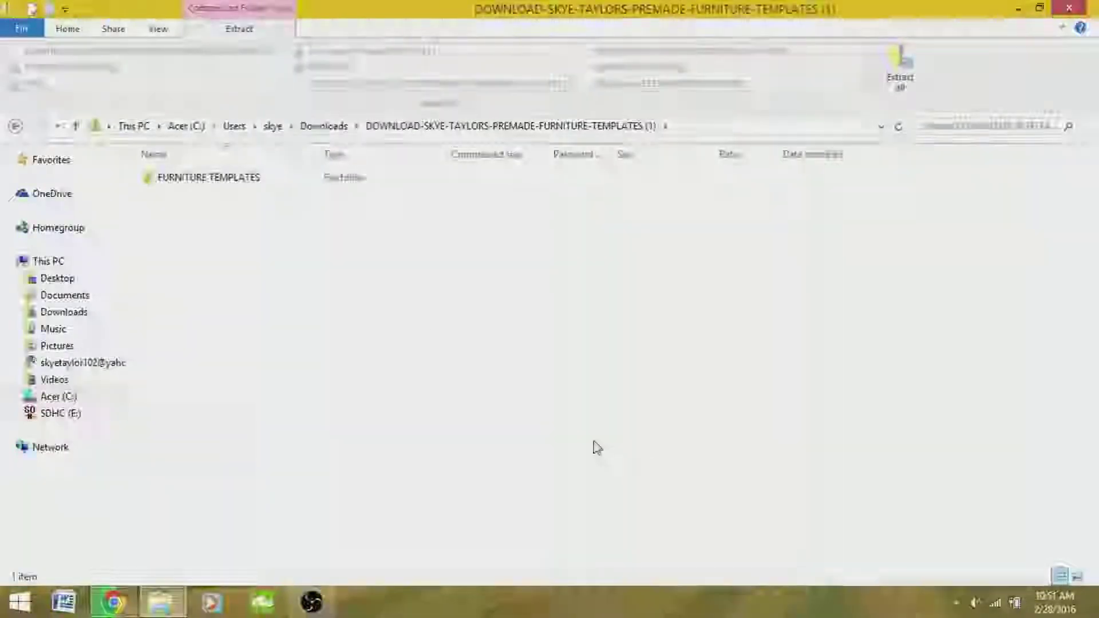
Extract the pre-made furniture templates zip to the suggested destination folder
{"action": "left_click", "coordinate": [246, 181]}
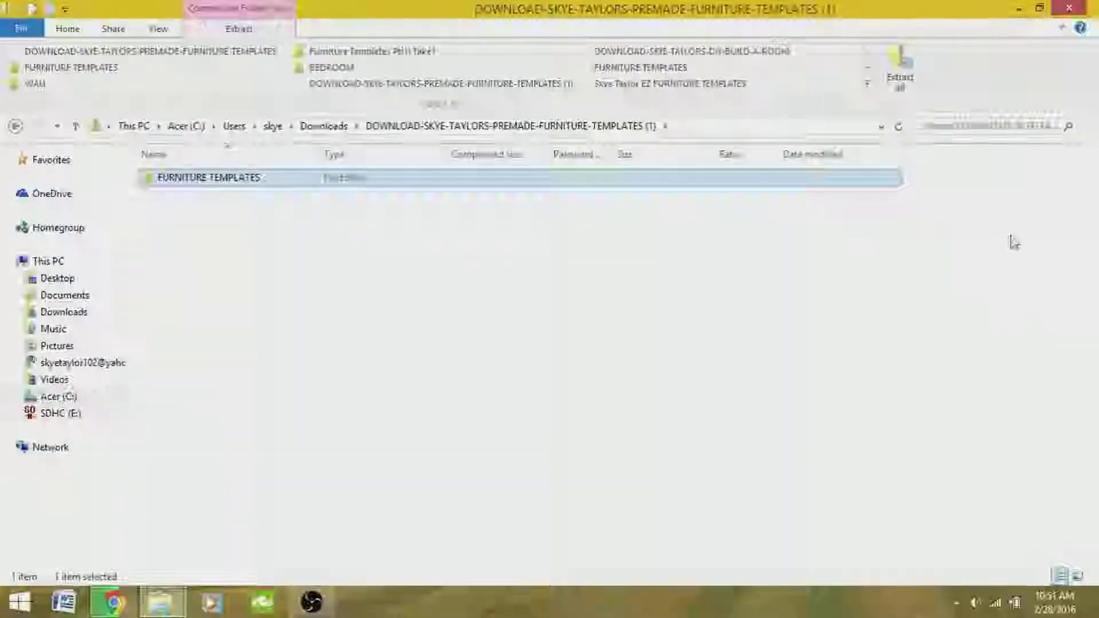
{"action": "left_click", "coordinate": [899, 80]}
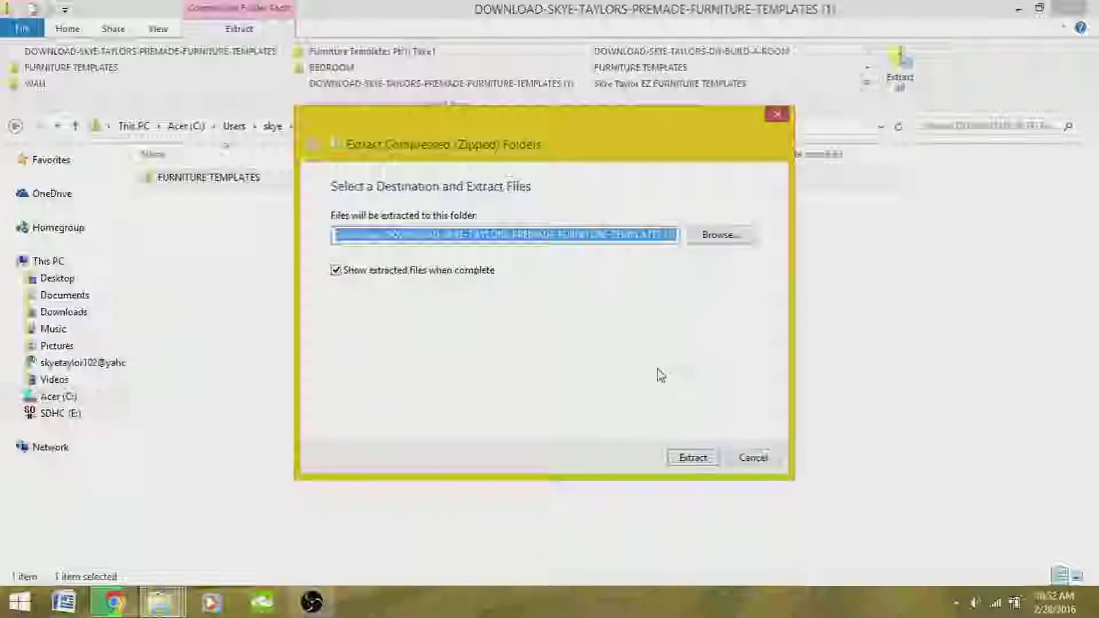
{"action": "left_click", "coordinate": [686, 466]}
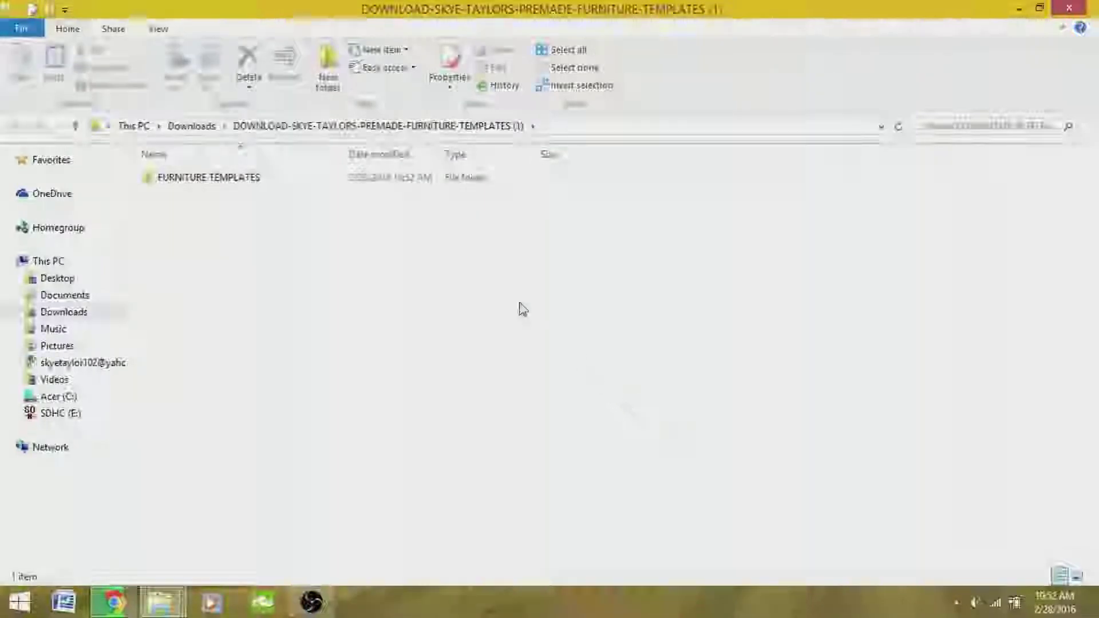
Open the extracted FURNITURE TEMPLATES folder and view the image "Baby BLUE COUCH - Off white wall"
{"action": "double_click", "coordinate": [234, 179]}
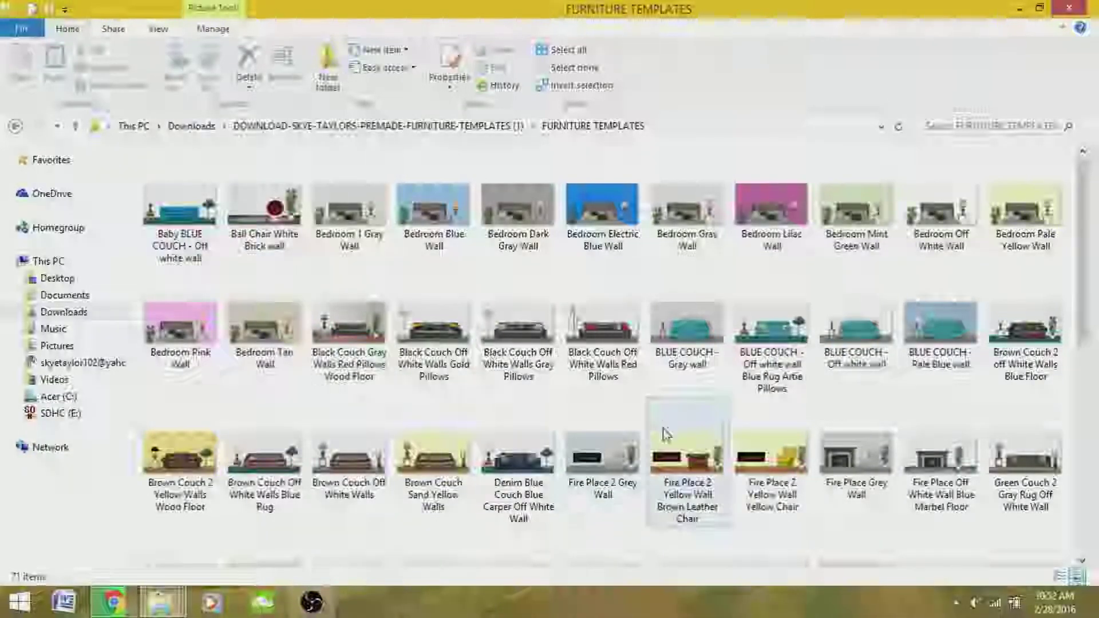
{"action": "left_click", "coordinate": [181, 220]}
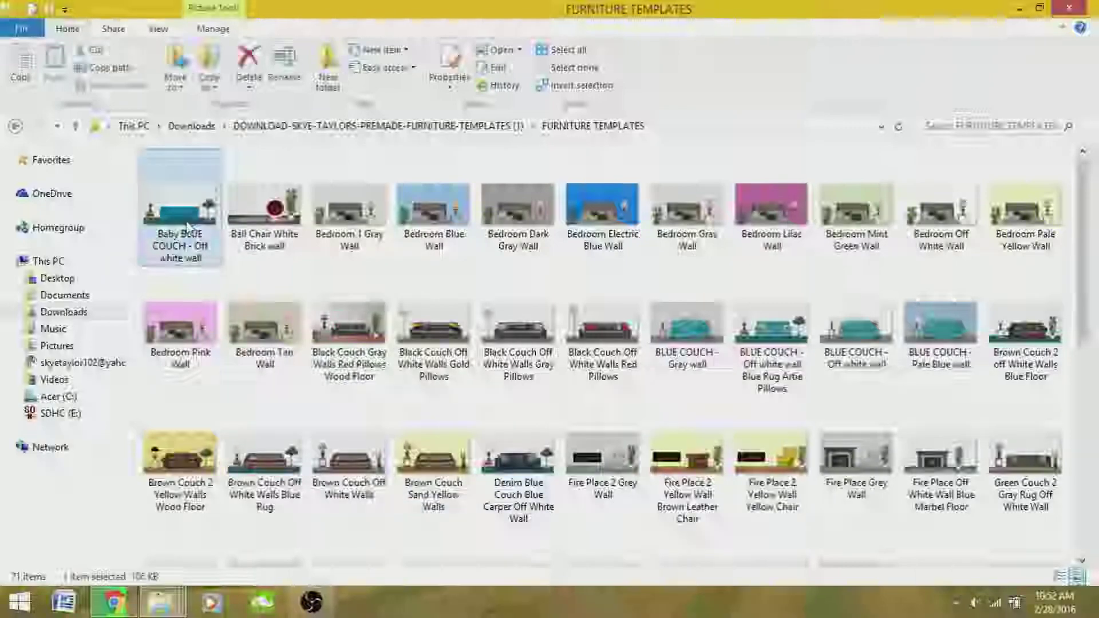
{"action": "key", "text": "Return"}
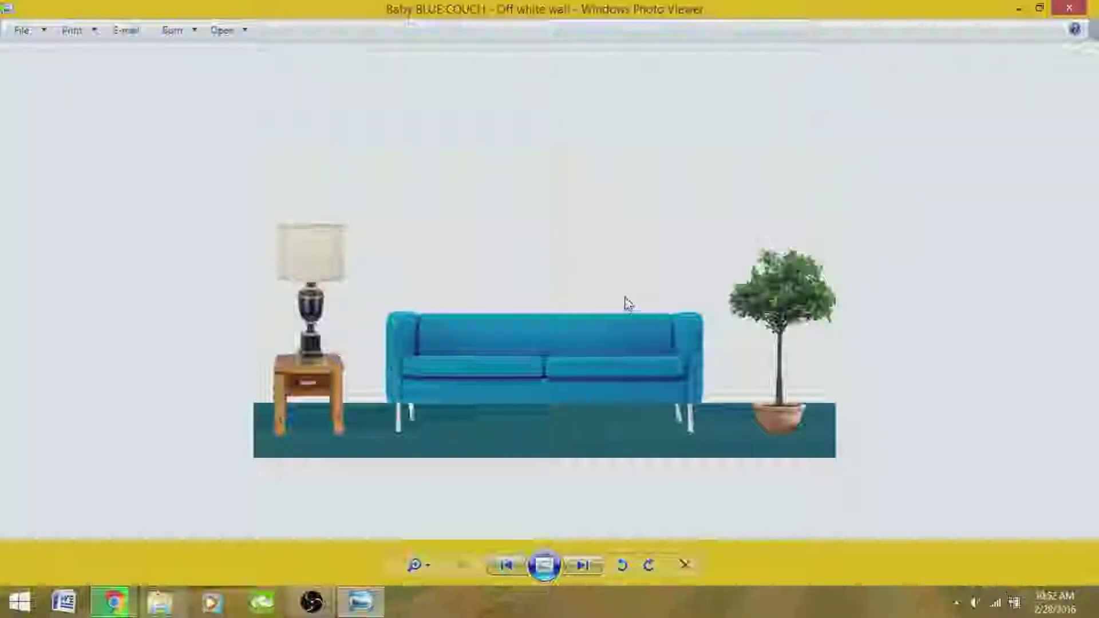
Browse through all the furniture template images one by one, examining the bedroom, couch, fireplace and chair room scenes
{"action": "left_click", "coordinate": [580, 567]}
{"action": "left_click", "coordinate": [579, 566]}
{"action": "left_click", "coordinate": [580, 566]}
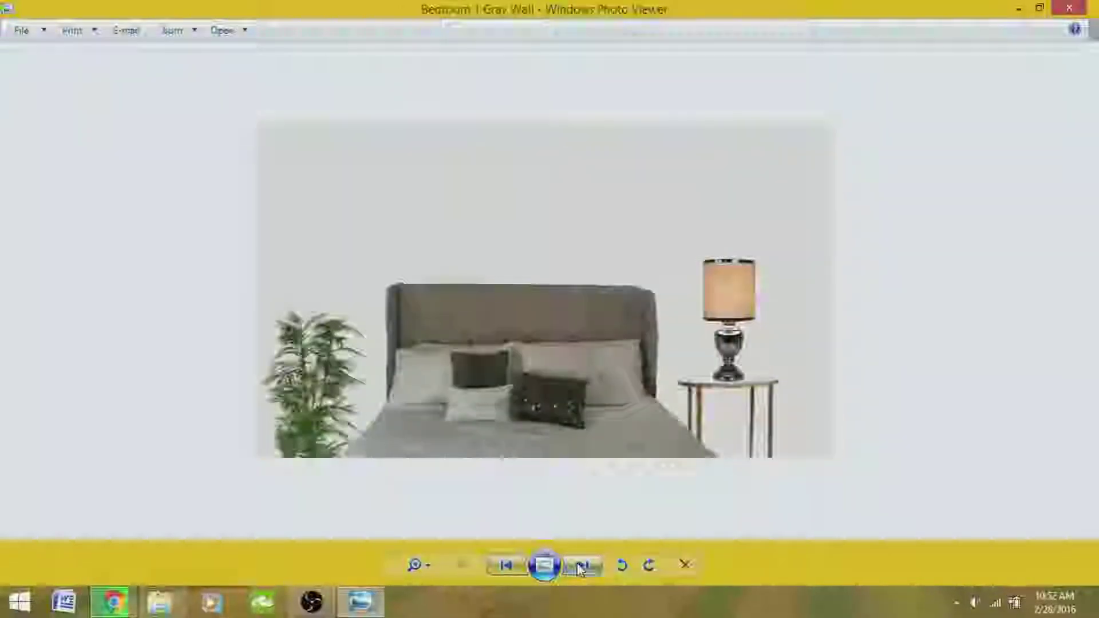
{"action": "left_click", "coordinate": [580, 566]}
{"action": "left_click", "coordinate": [580, 567]}
{"action": "left_click", "coordinate": [579, 567]}
{"action": "left_click", "coordinate": [580, 567]}
{"action": "left_click", "coordinate": [579, 566]}
{"action": "left_click", "coordinate": [580, 567]}
{"action": "left_click", "coordinate": [580, 566]}
{"action": "left_click", "coordinate": [580, 567]}
{"action": "left_click", "coordinate": [580, 567]}
{"action": "left_click", "coordinate": [580, 567]}
{"action": "left_click", "coordinate": [579, 567]}
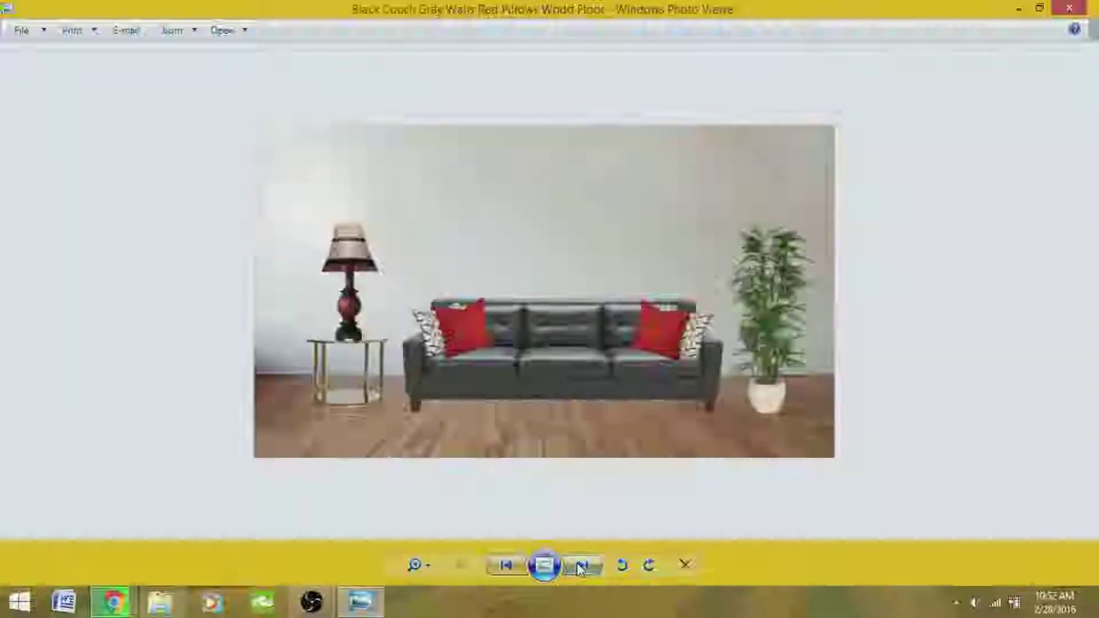
{"action": "left_click", "coordinate": [580, 566]}
{"action": "left_click", "coordinate": [580, 566]}
{"action": "left_click", "coordinate": [579, 567]}
{"action": "left_click", "coordinate": [579, 567]}
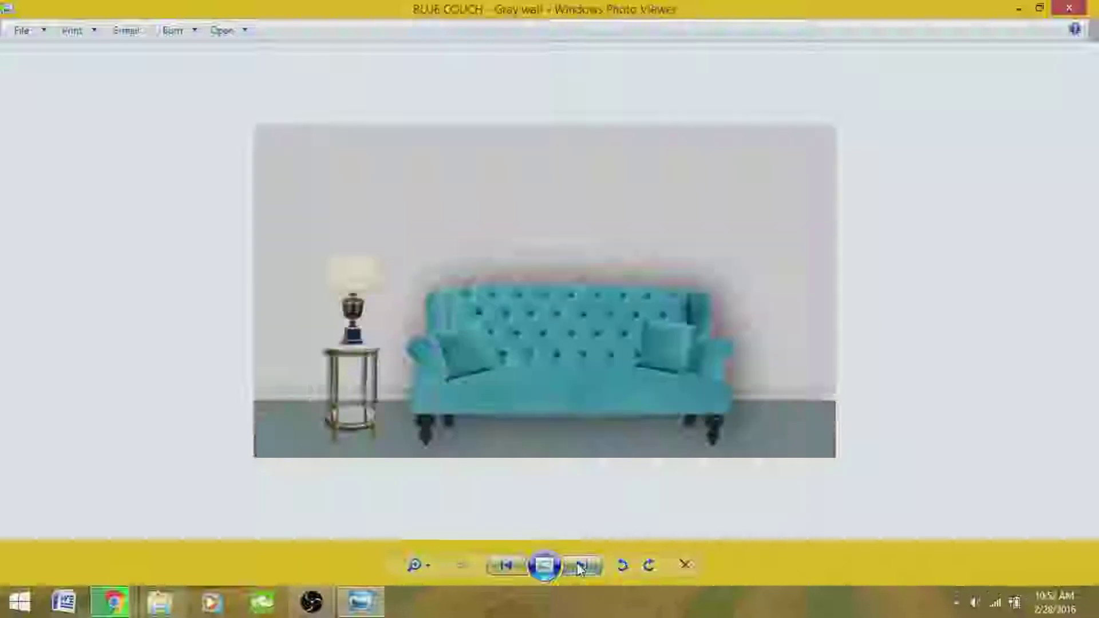
{"action": "left_click", "coordinate": [580, 566]}
{"action": "left_click", "coordinate": [579, 566]}
{"action": "left_click", "coordinate": [580, 566]}
{"action": "left_click", "coordinate": [580, 566]}
{"action": "left_click", "coordinate": [580, 566]}
{"action": "left_click", "coordinate": [580, 567]}
{"action": "left_click", "coordinate": [580, 566]}
{"action": "left_click", "coordinate": [580, 566]}
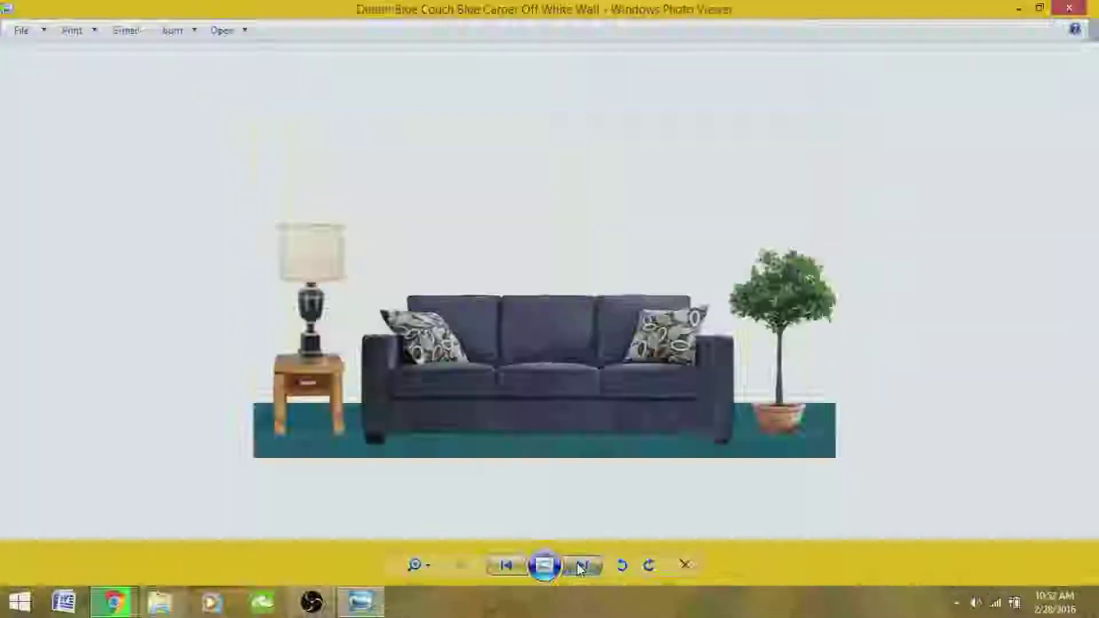
{"action": "left_click", "coordinate": [580, 566]}
{"action": "left_click", "coordinate": [580, 566]}
{"action": "left_click", "coordinate": [580, 567]}
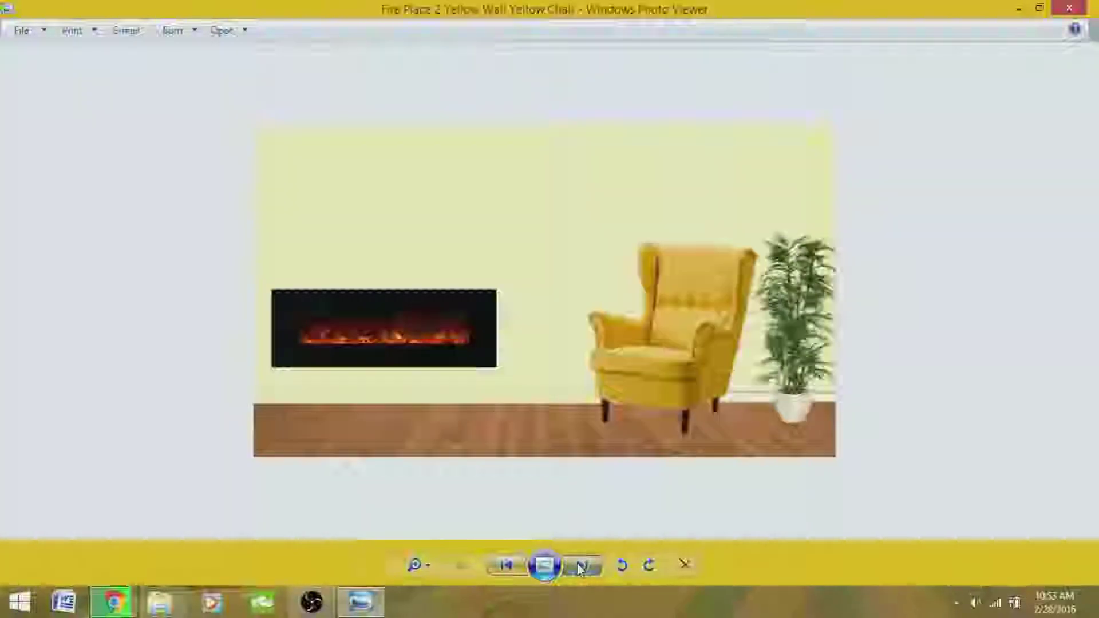
{"action": "left_click", "coordinate": [580, 566]}
{"action": "left_click", "coordinate": [580, 567]}
{"action": "left_click", "coordinate": [579, 566]}
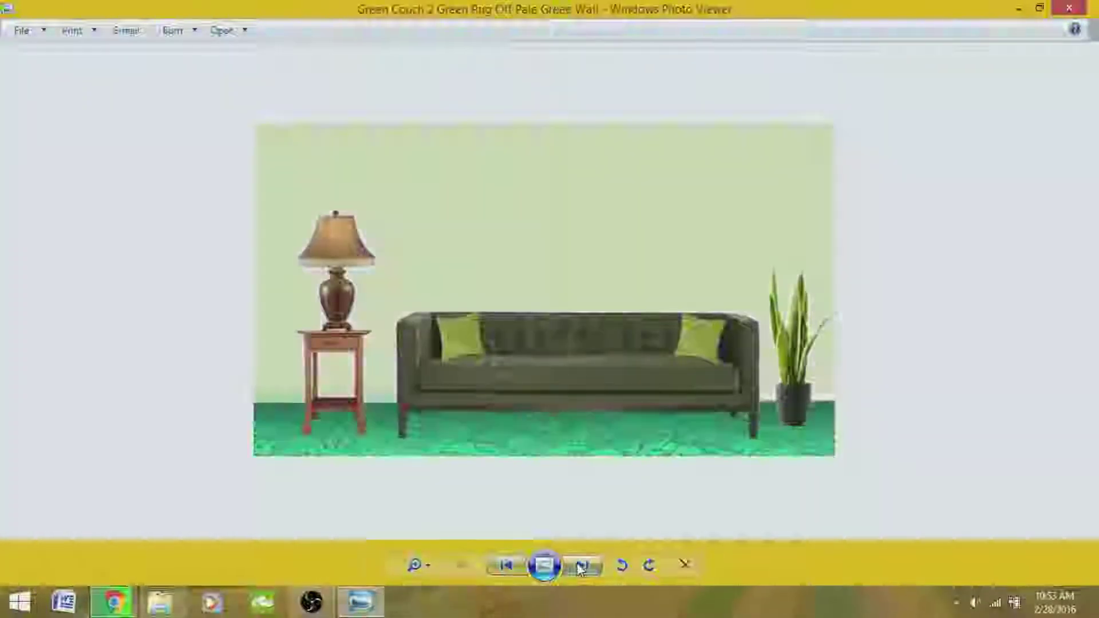
{"action": "left_click", "coordinate": [580, 566]}
{"action": "left_click", "coordinate": [580, 566]}
{"action": "left_click", "coordinate": [580, 566]}
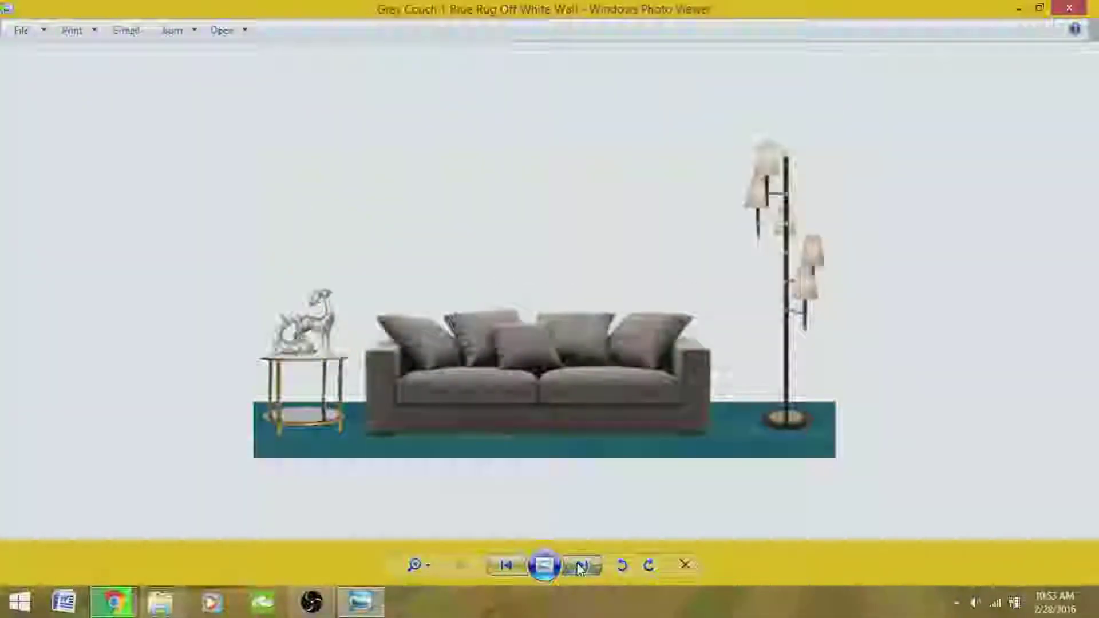
{"action": "left_click", "coordinate": [580, 567]}
{"action": "left_click", "coordinate": [579, 567]}
{"action": "left_click", "coordinate": [579, 567]}
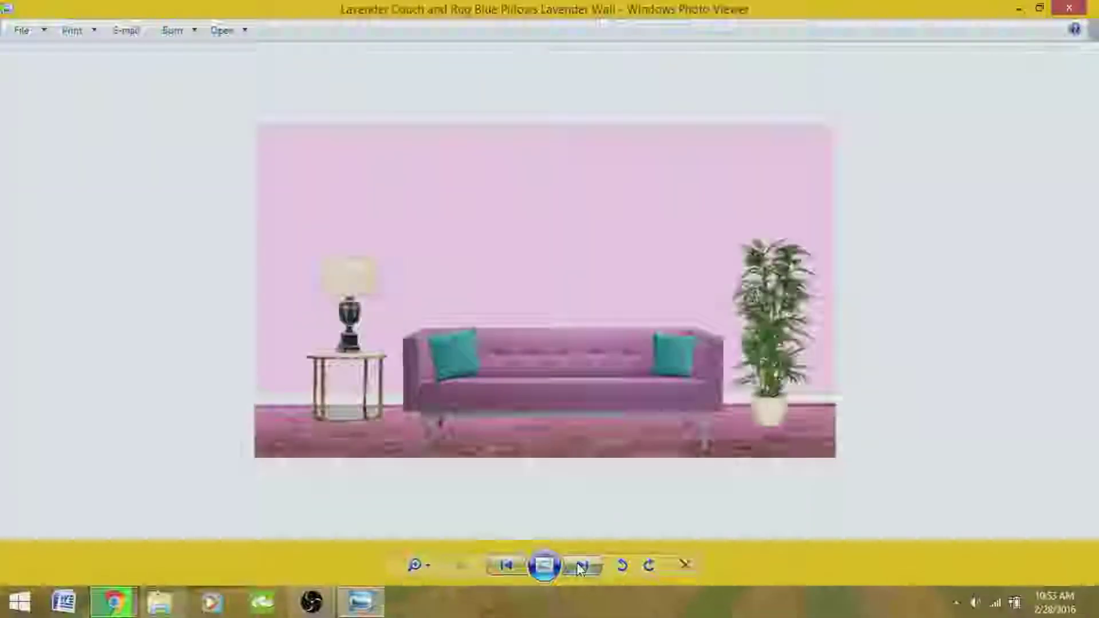
{"action": "left_click", "coordinate": [580, 567]}
{"action": "left_click", "coordinate": [580, 567]}
{"action": "left_click", "coordinate": [580, 567]}
{"action": "left_click", "coordinate": [580, 567]}
{"action": "left_click", "coordinate": [580, 567]}
{"action": "left_click", "coordinate": [579, 566]}
{"action": "left_click", "coordinate": [580, 566]}
{"action": "left_click", "coordinate": [580, 566]}
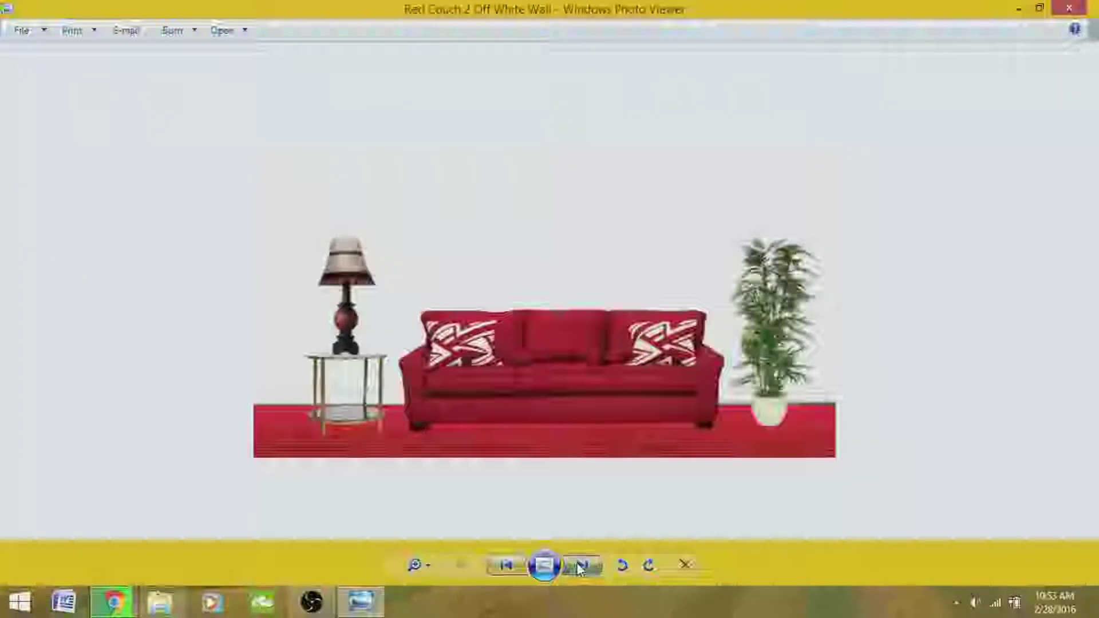
{"action": "left_click", "coordinate": [579, 566]}
{"action": "left_click", "coordinate": [580, 566]}
{"action": "left_click", "coordinate": [580, 567]}
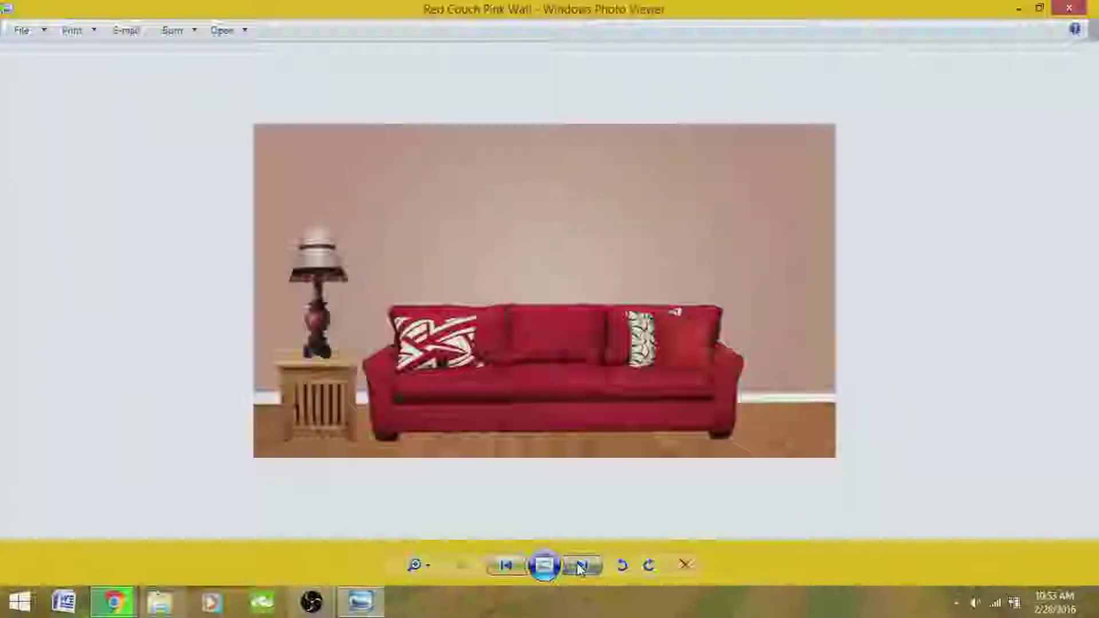
{"action": "left_click", "coordinate": [579, 566]}
{"action": "left_click", "coordinate": [580, 566]}
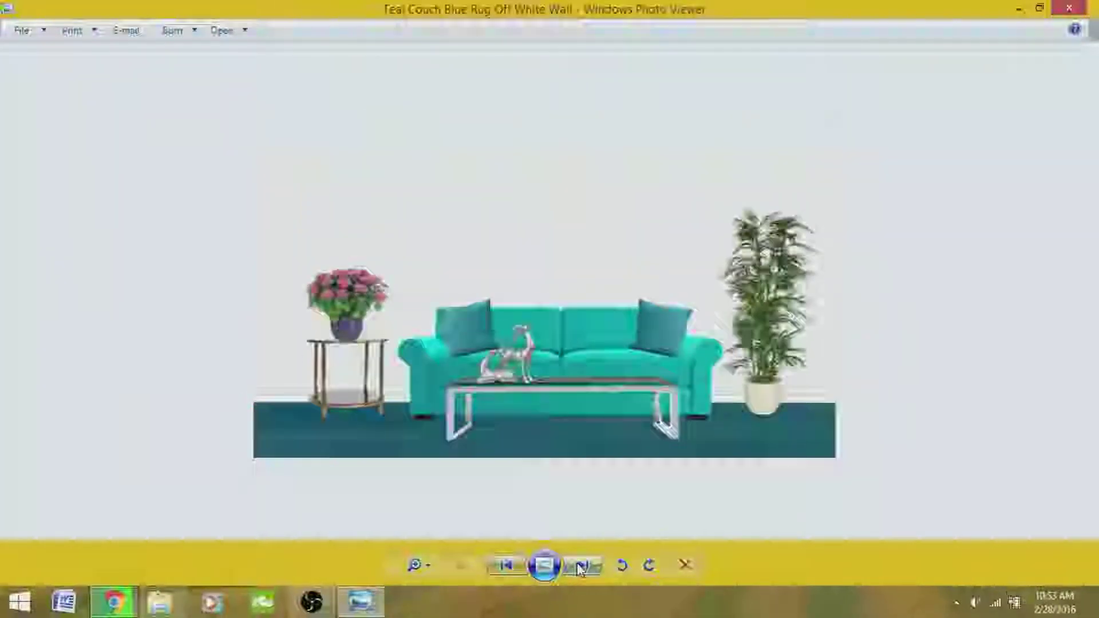
{"action": "left_click", "coordinate": [504, 566]}
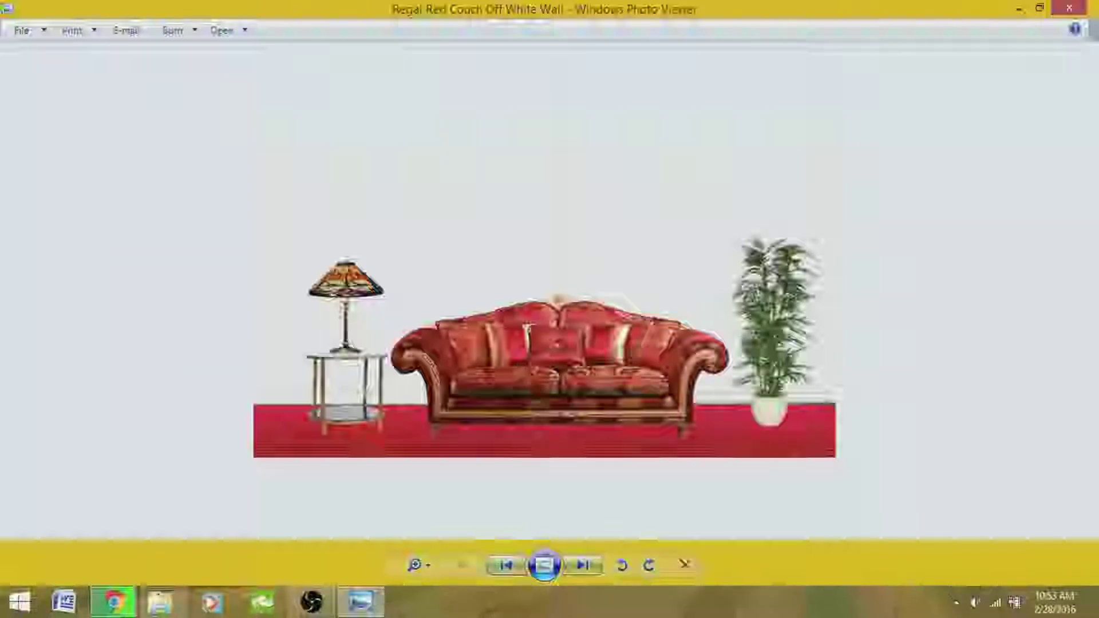
{"action": "left_click", "coordinate": [582, 565]}
{"action": "left_click", "coordinate": [582, 565]}
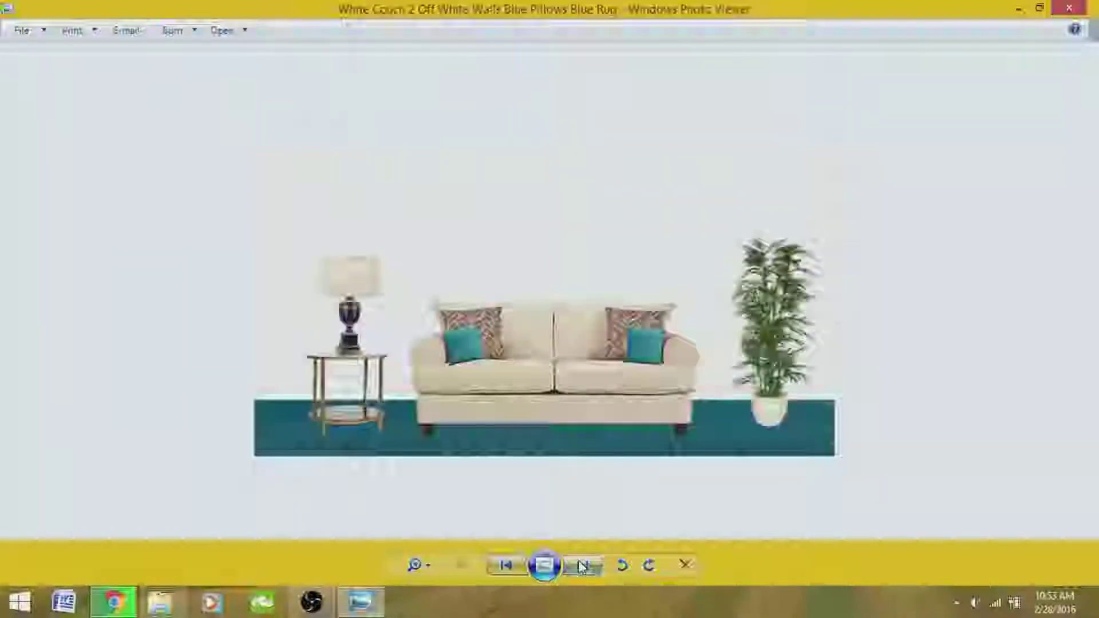
{"action": "left_click", "coordinate": [582, 566]}
{"action": "left_click", "coordinate": [582, 565]}
{"action": "left_click", "coordinate": [582, 565]}
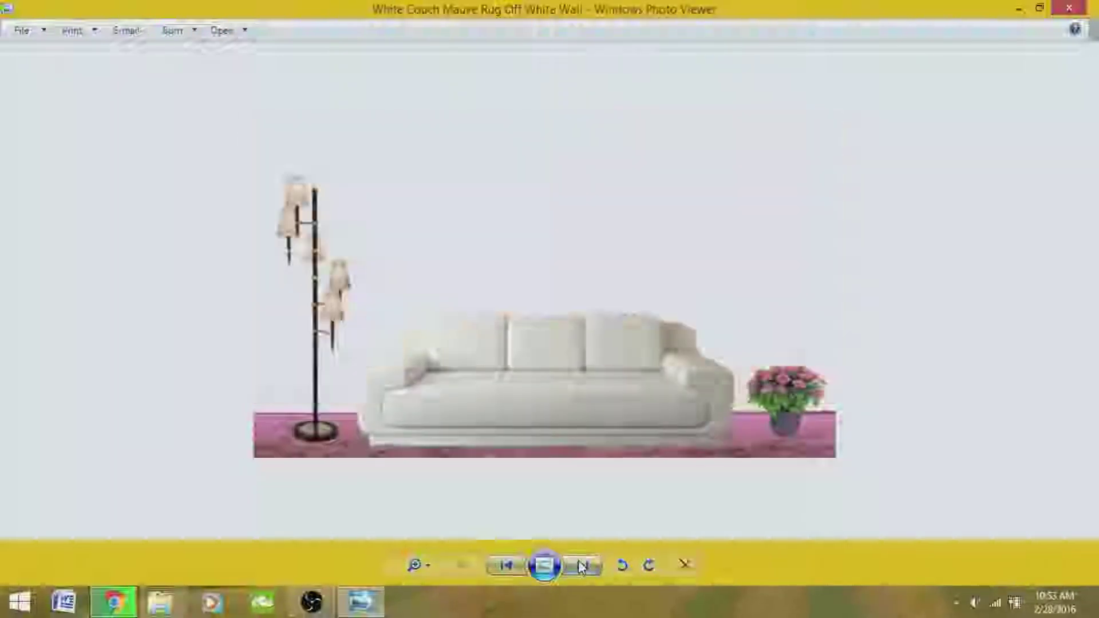
{"action": "left_click", "coordinate": [582, 566]}
{"action": "left_click", "coordinate": [582, 565]}
{"action": "left_click", "coordinate": [582, 566]}
{"action": "left_click", "coordinate": [582, 566]}
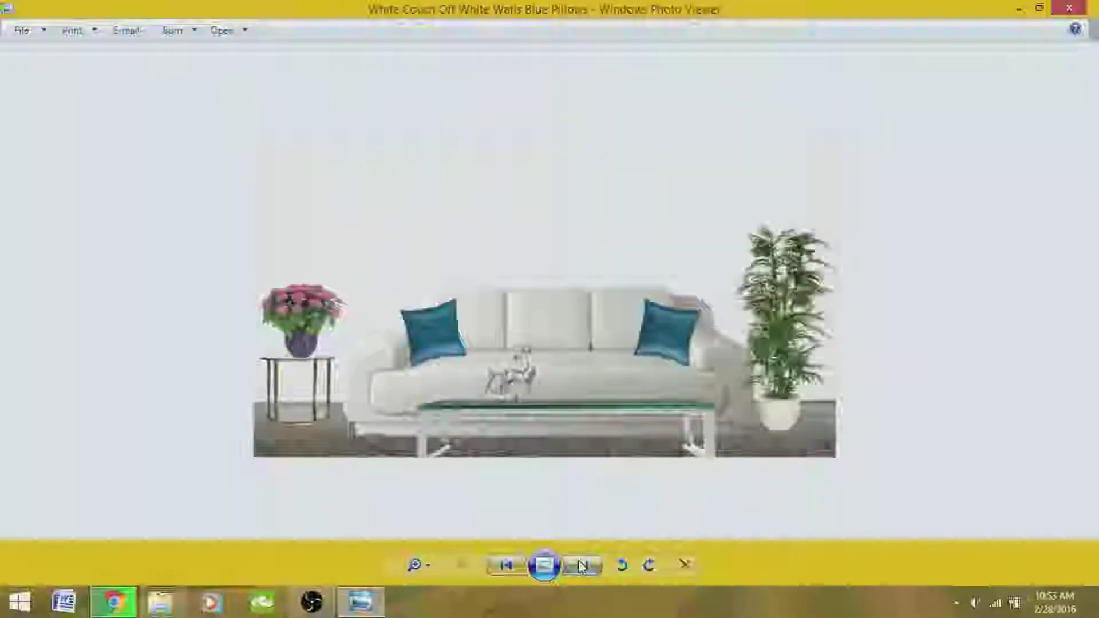
{"action": "left_click", "coordinate": [582, 566]}
{"action": "left_click", "coordinate": [582, 566]}
{"action": "left_click", "coordinate": [582, 566]}
{"action": "left_click", "coordinate": [582, 565]}
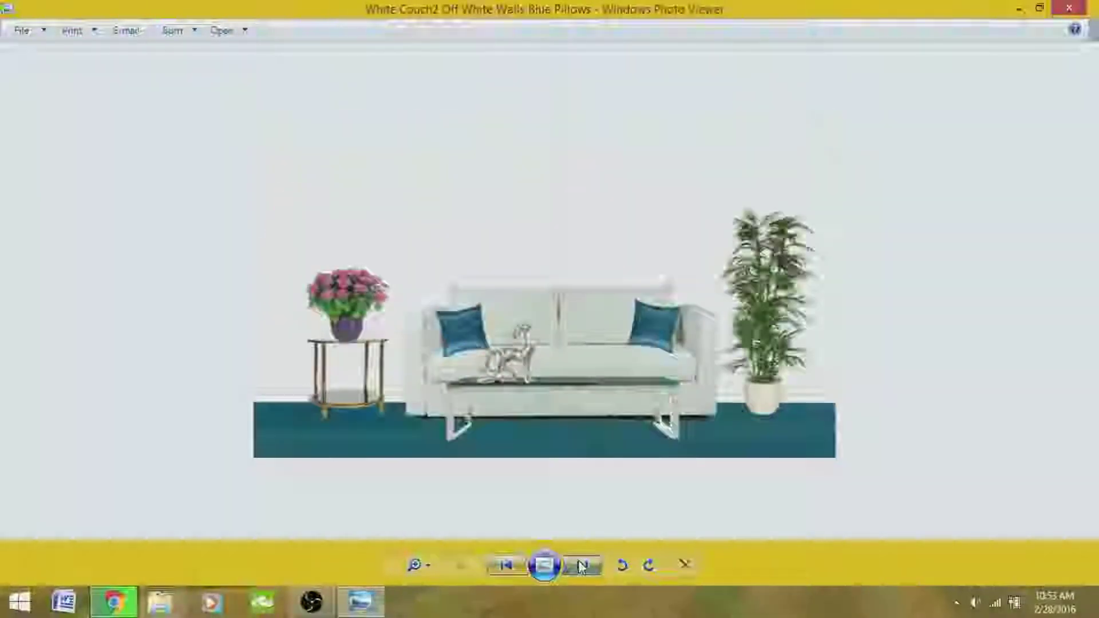
{"action": "left_click", "coordinate": [582, 566]}
{"action": "left_click", "coordinate": [582, 565]}
{"action": "left_click", "coordinate": [582, 565]}
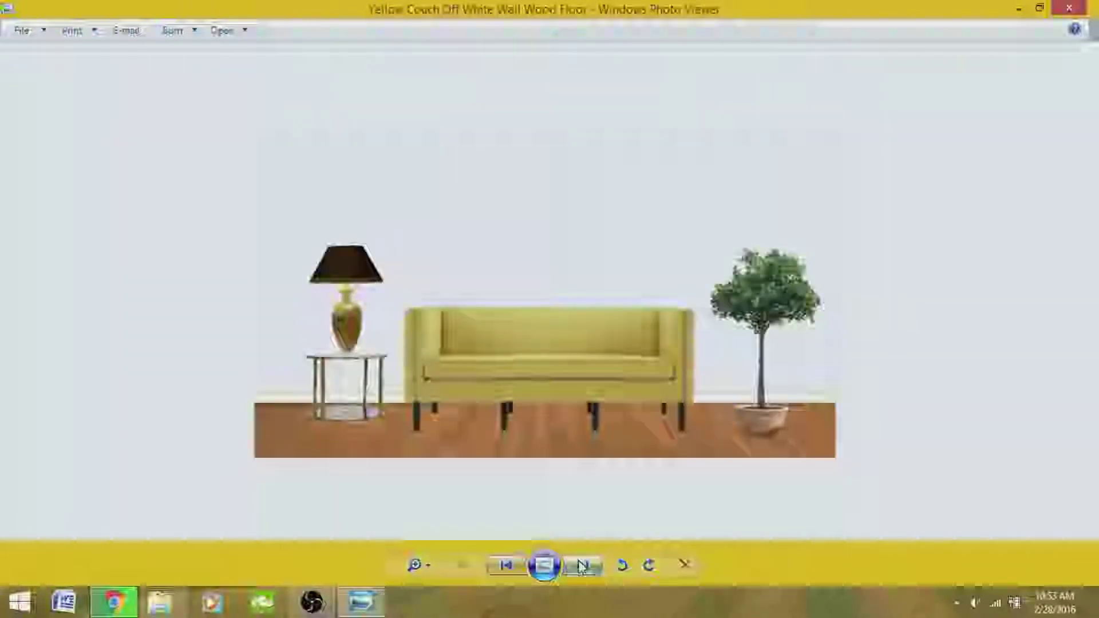
{"action": "left_click", "coordinate": [582, 565]}
{"action": "left_click", "coordinate": [582, 566]}
{"action": "left_click", "coordinate": [582, 565]}
{"action": "left_click", "coordinate": [582, 566]}
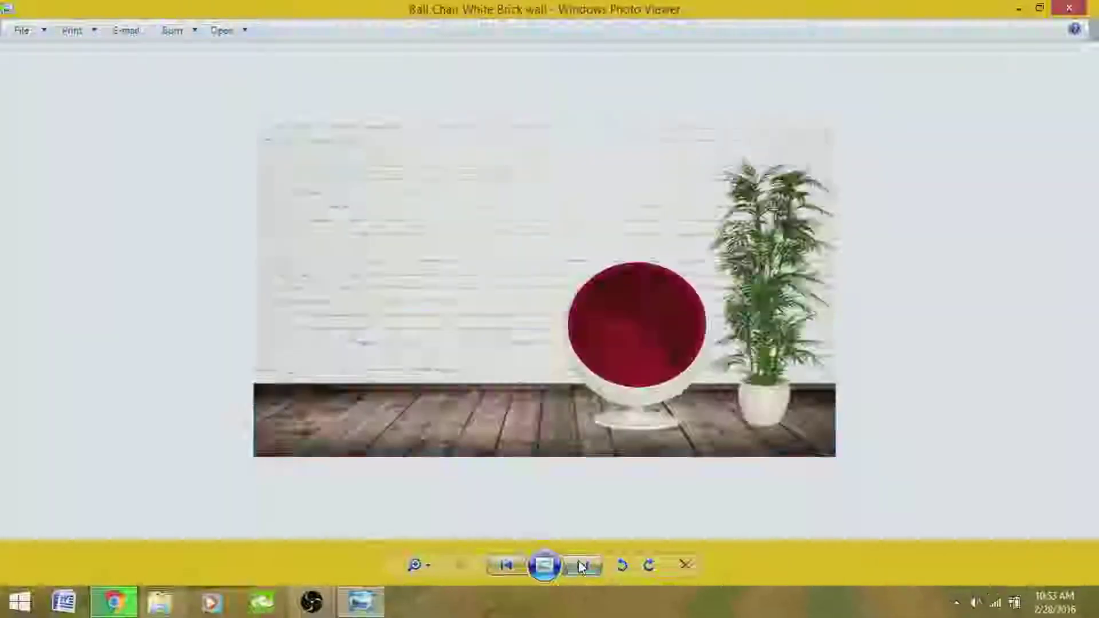
Close the image viewer and the furniture template folder windows to return to the download page in the browser
{"action": "left_click", "coordinate": [1069, 9]}
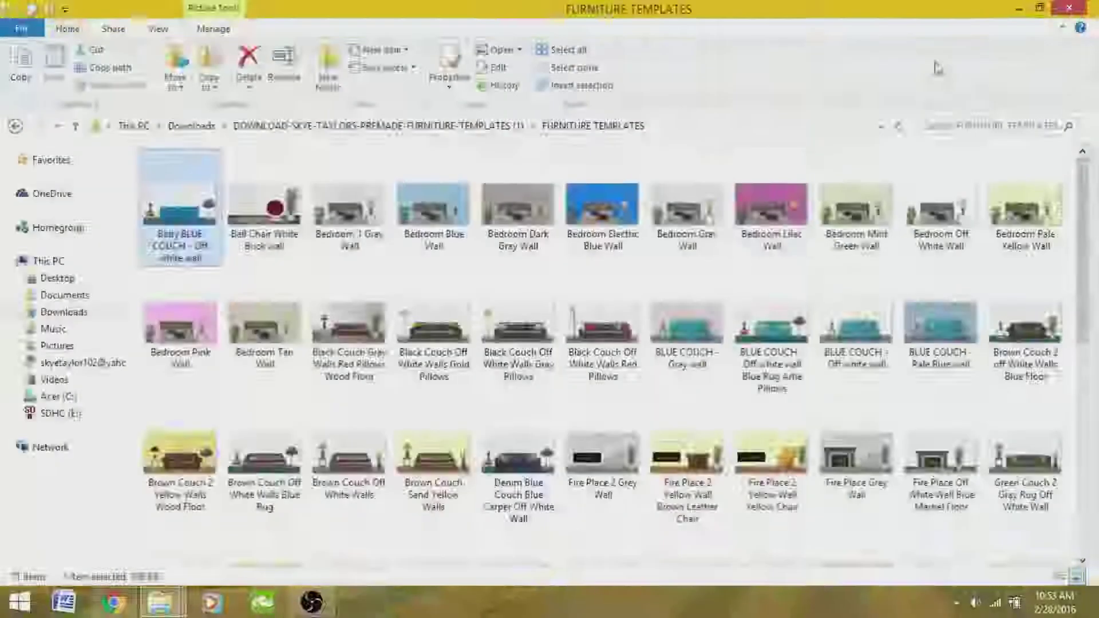
{"action": "left_click", "coordinate": [17, 127]}
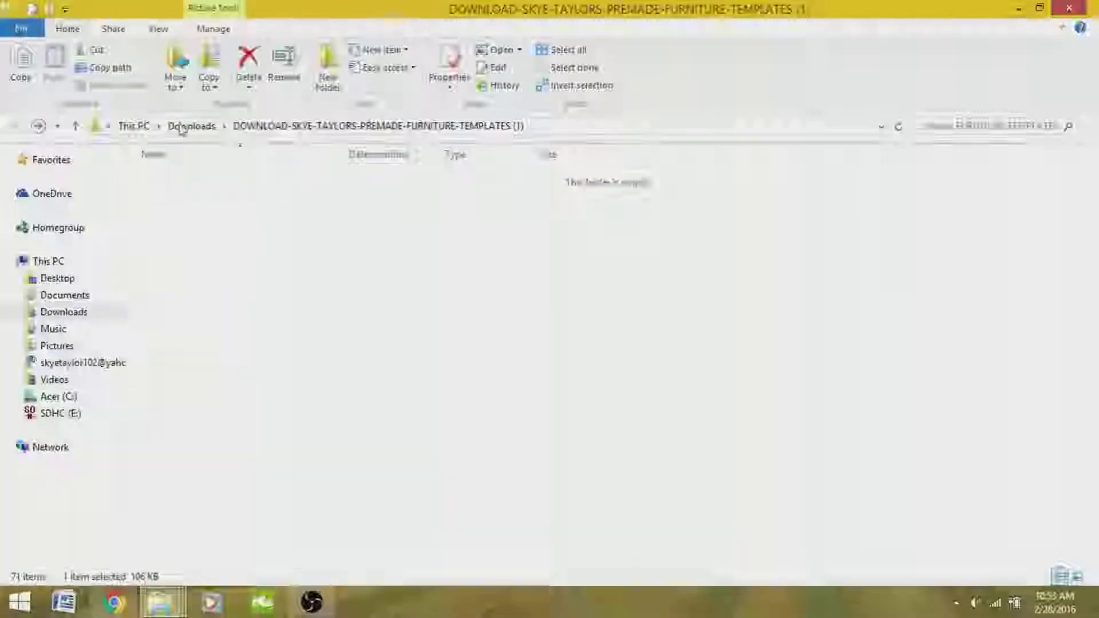
{"action": "left_click", "coordinate": [1063, 9]}
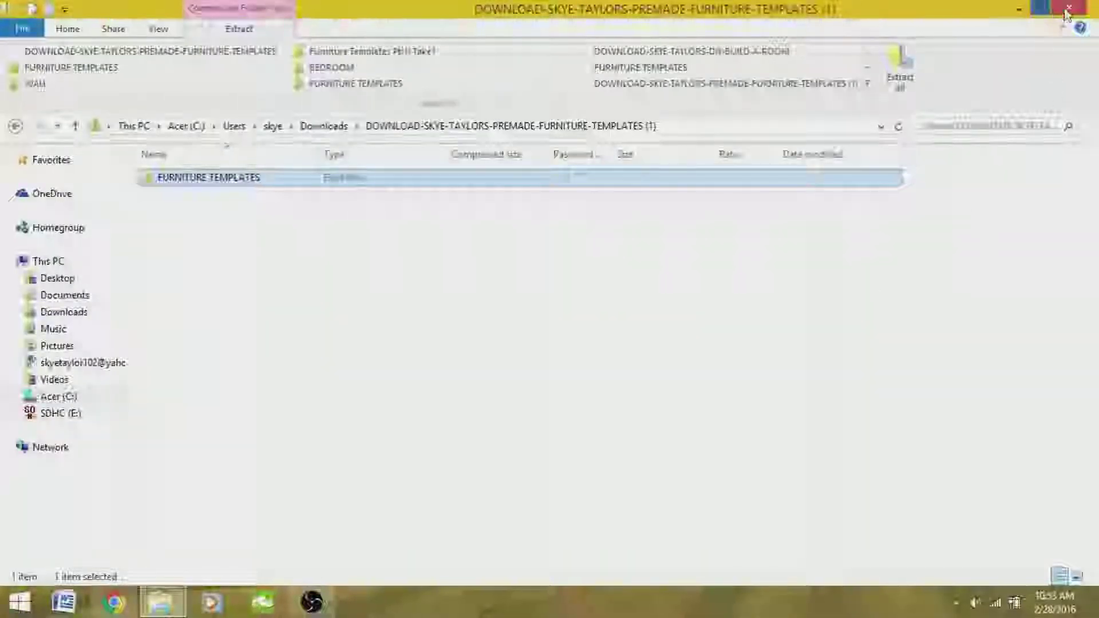
{"action": "left_click", "coordinate": [1071, 9]}
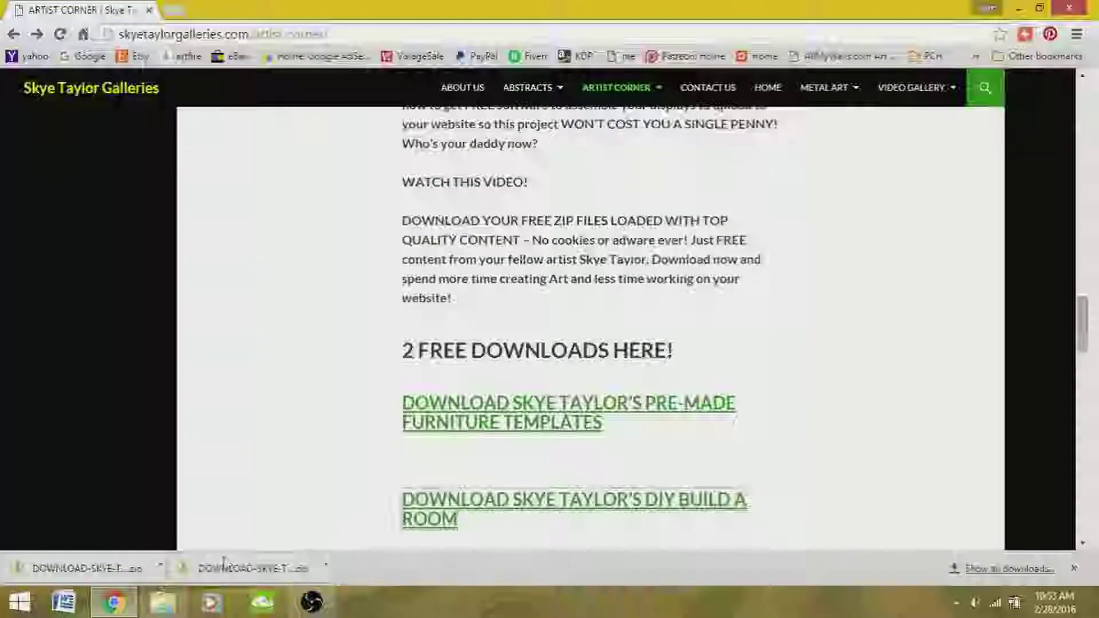
Locate the downloaded DIY build-a-room zip in its folder and open it
{"action": "left_click", "coordinate": [159, 577]}
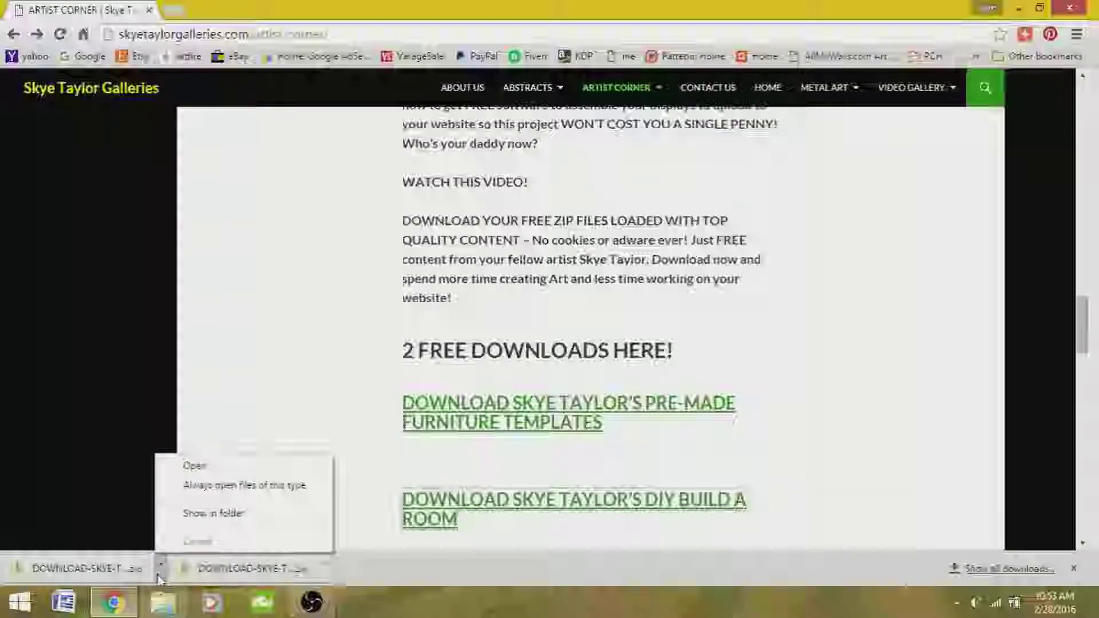
{"action": "left_click", "coordinate": [211, 513]}
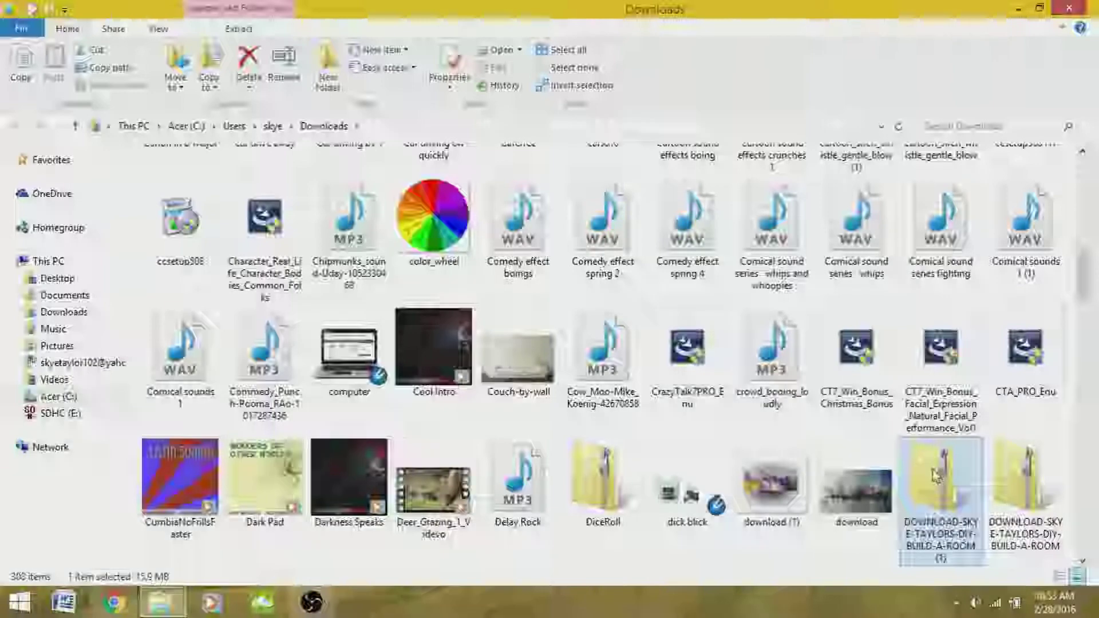
{"action": "double_click", "coordinate": [934, 475]}
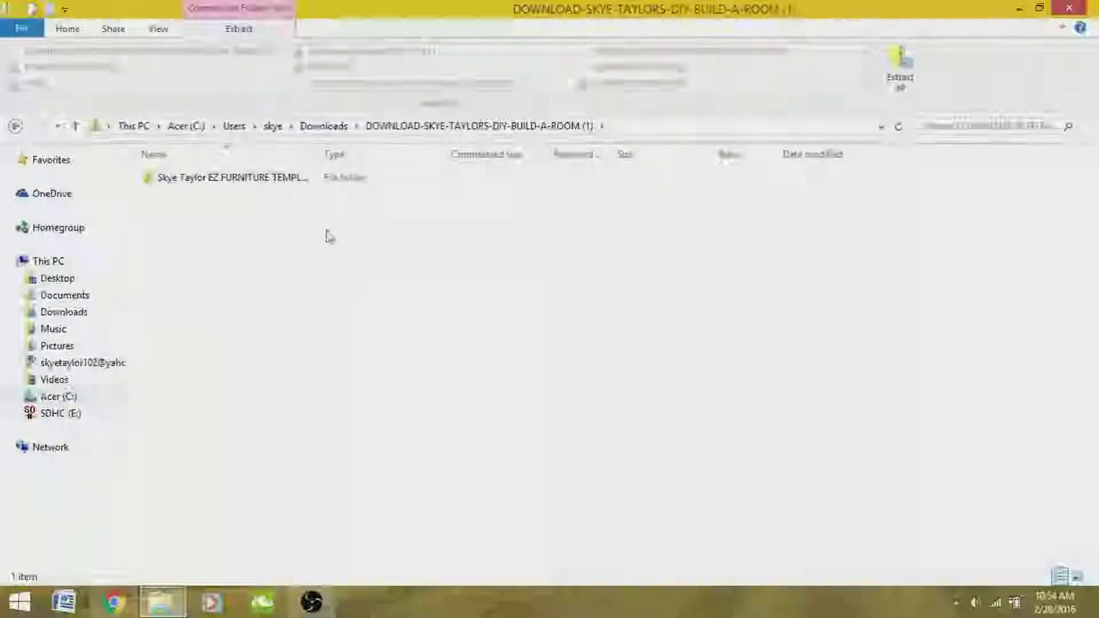
Extract the DIY-BUILD-A-ROOM (1) zip to its default destination and open the extracted EZ FURNITURE TEMPLATES folder
{"action": "left_click", "coordinate": [309, 184]}
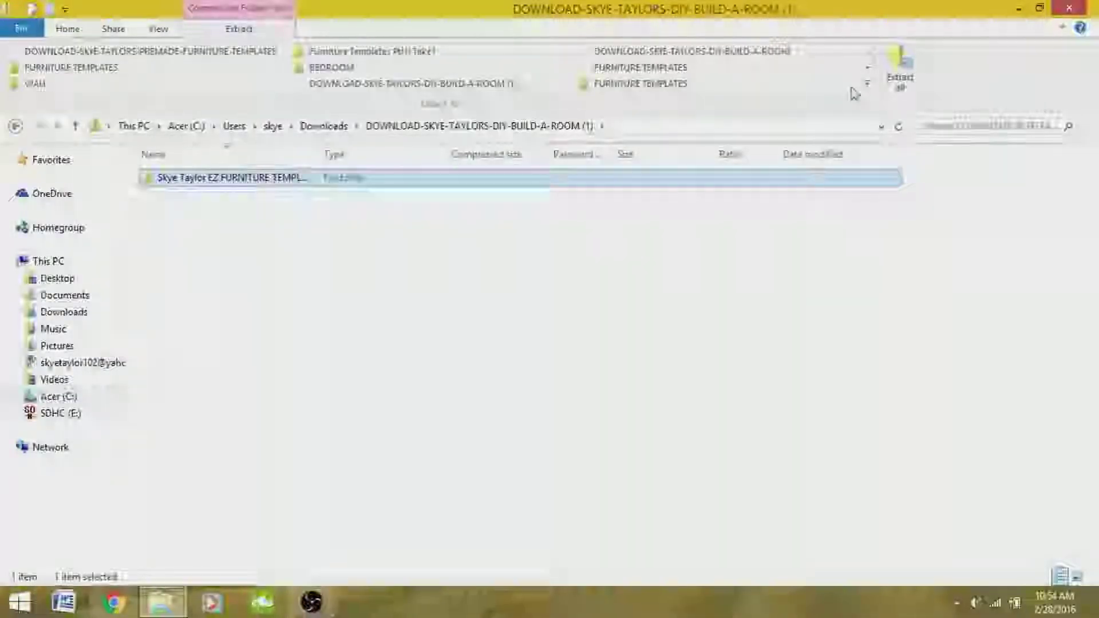
{"action": "left_click", "coordinate": [901, 87]}
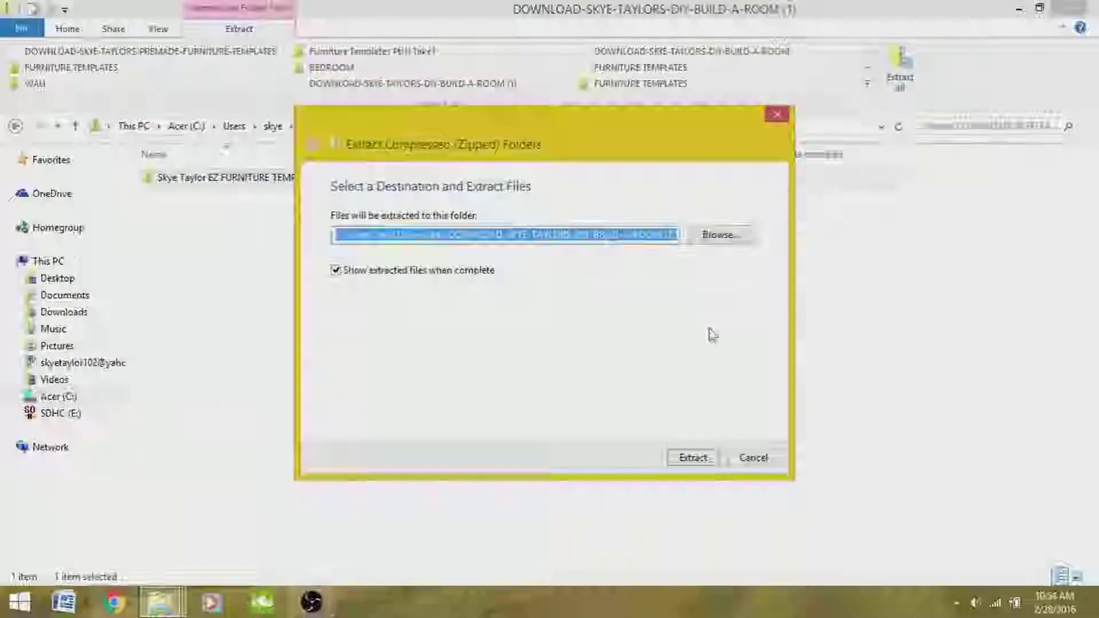
{"action": "left_click", "coordinate": [690, 457]}
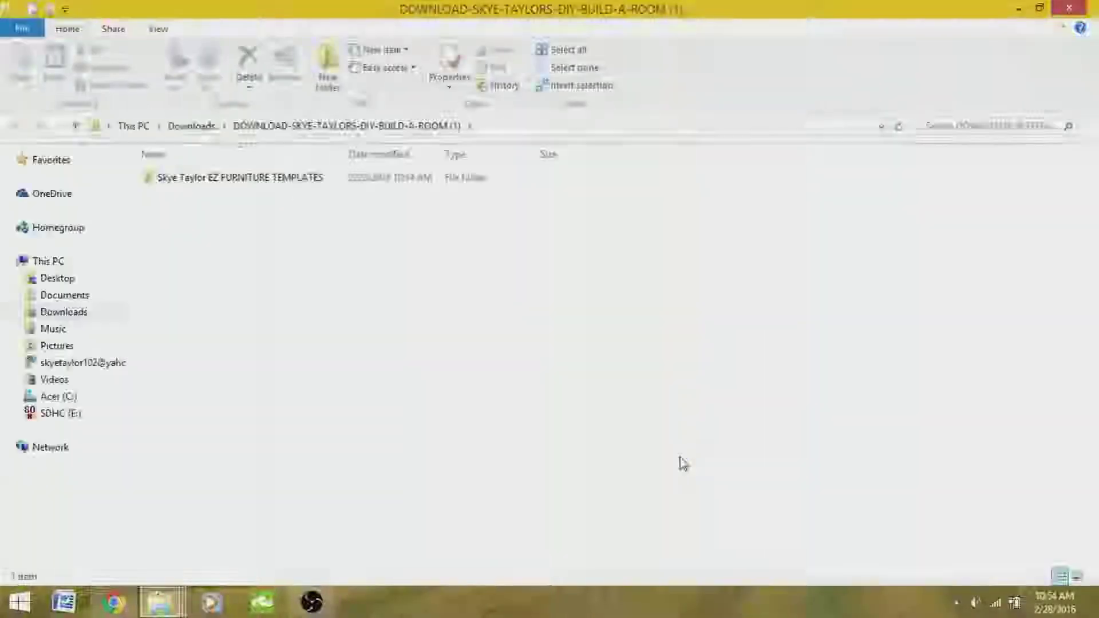
{"action": "double_click", "coordinate": [261, 182]}
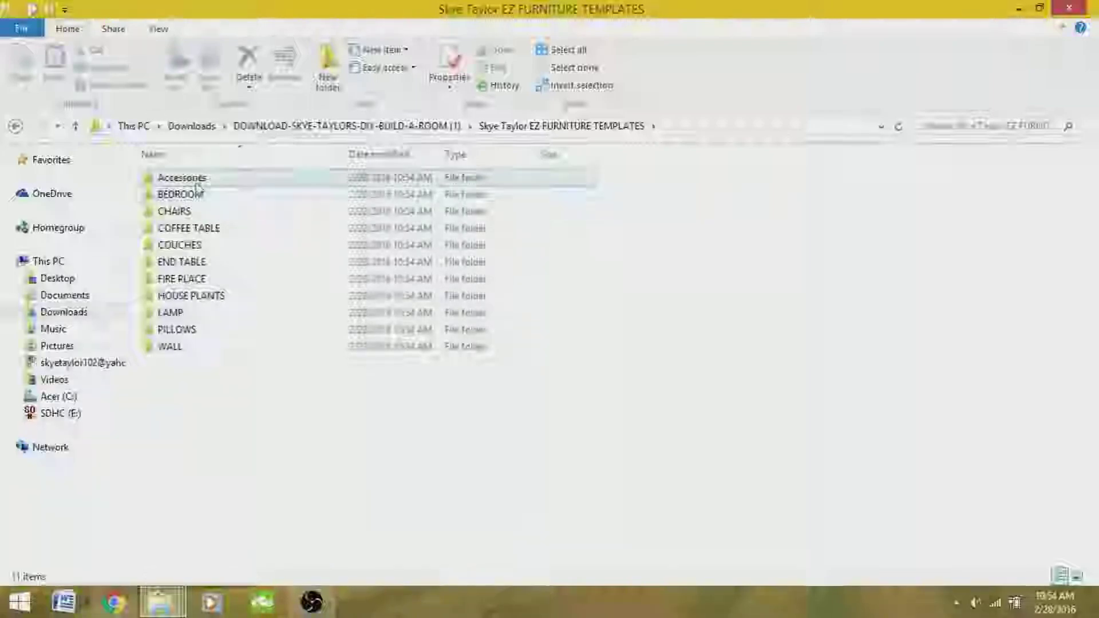
Look through the images in the Accessories and BEDROOM folders, returning to the EZ FURNITURE TEMPLATES folder after each
{"action": "double_click", "coordinate": [179, 179]}
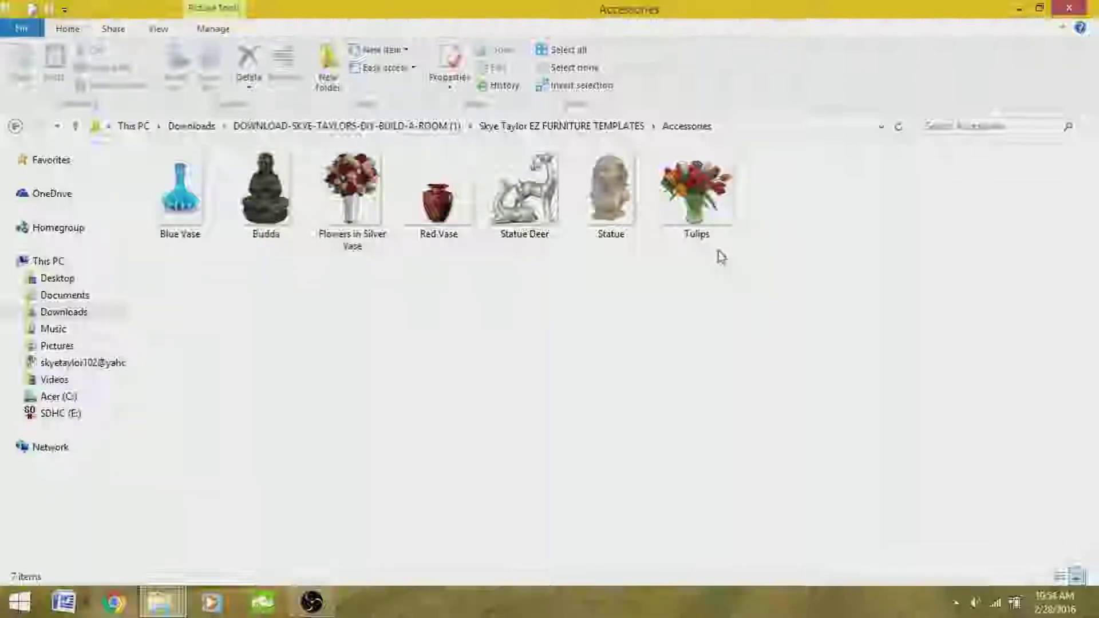
{"action": "left_click", "coordinate": [16, 126]}
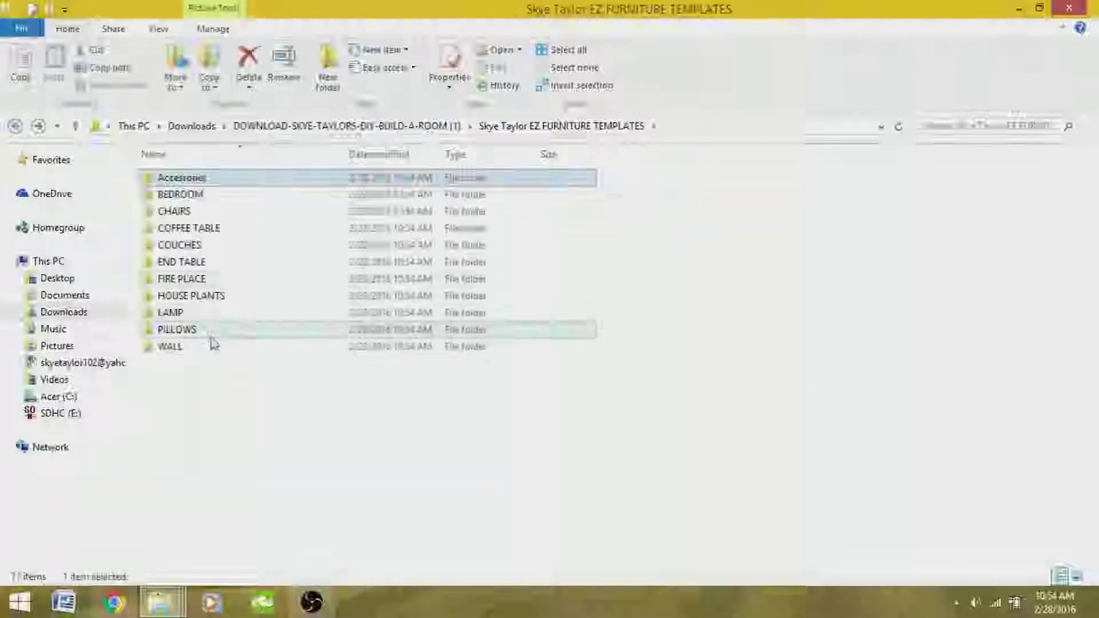
{"action": "double_click", "coordinate": [173, 195]}
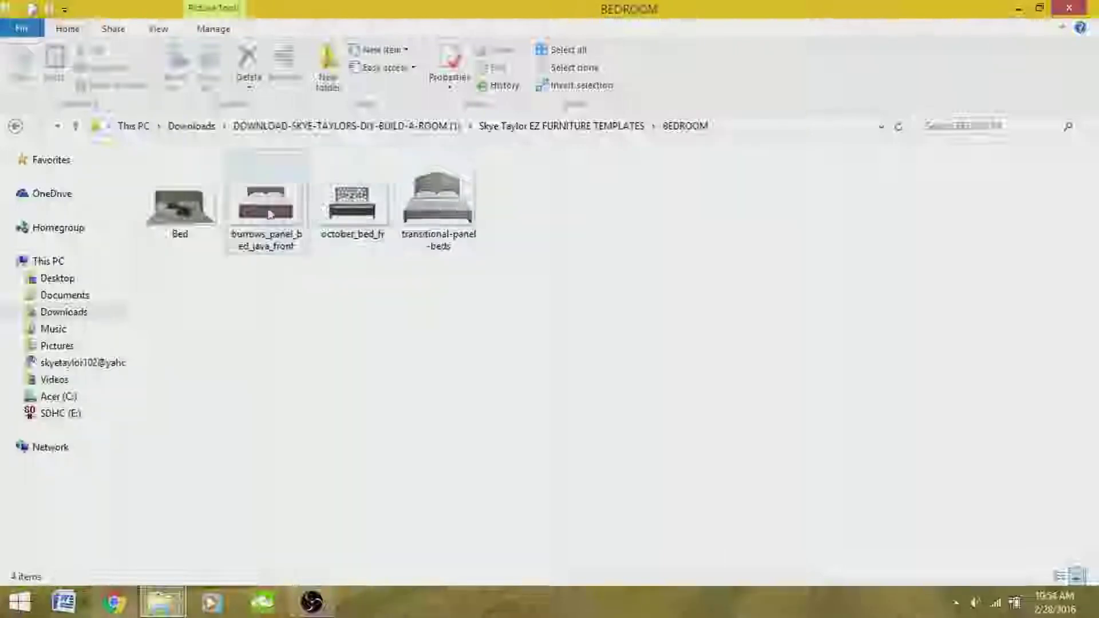
{"action": "left_click", "coordinate": [15, 120]}
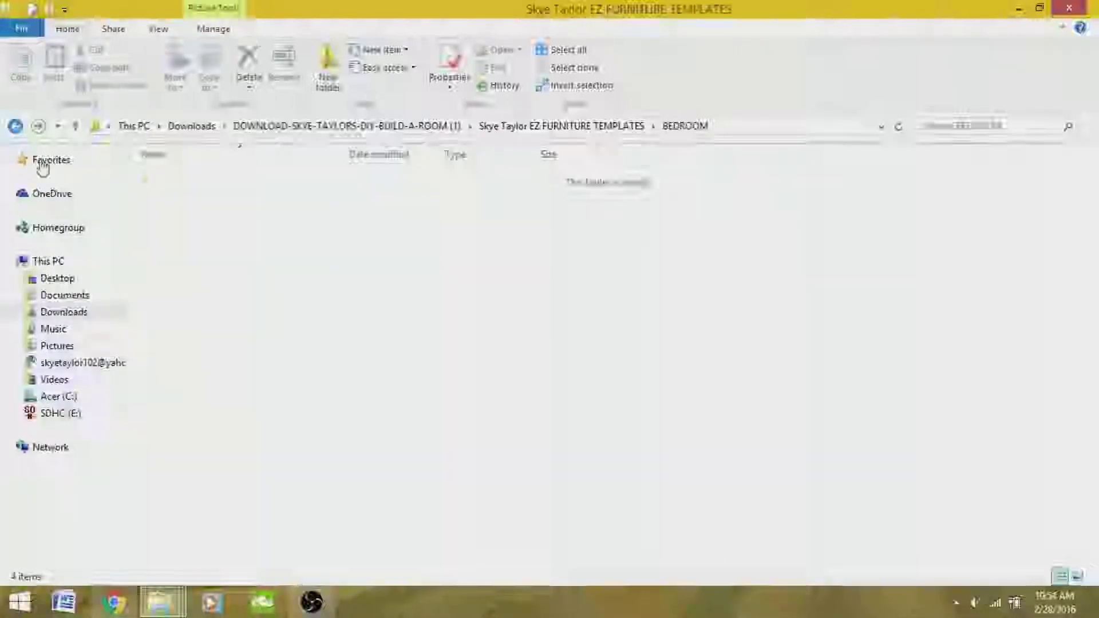
View the contents of the CHAIRS and COFFEE TABLE folders, returning to the furniture folder list after each
{"action": "double_click", "coordinate": [178, 216]}
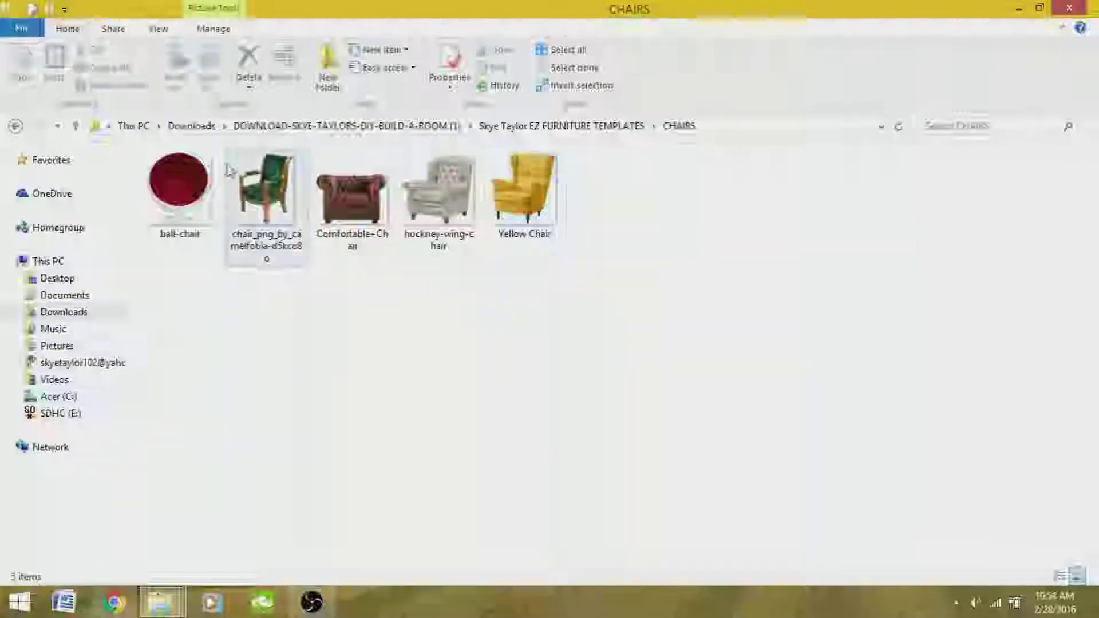
{"action": "left_click", "coordinate": [16, 127]}
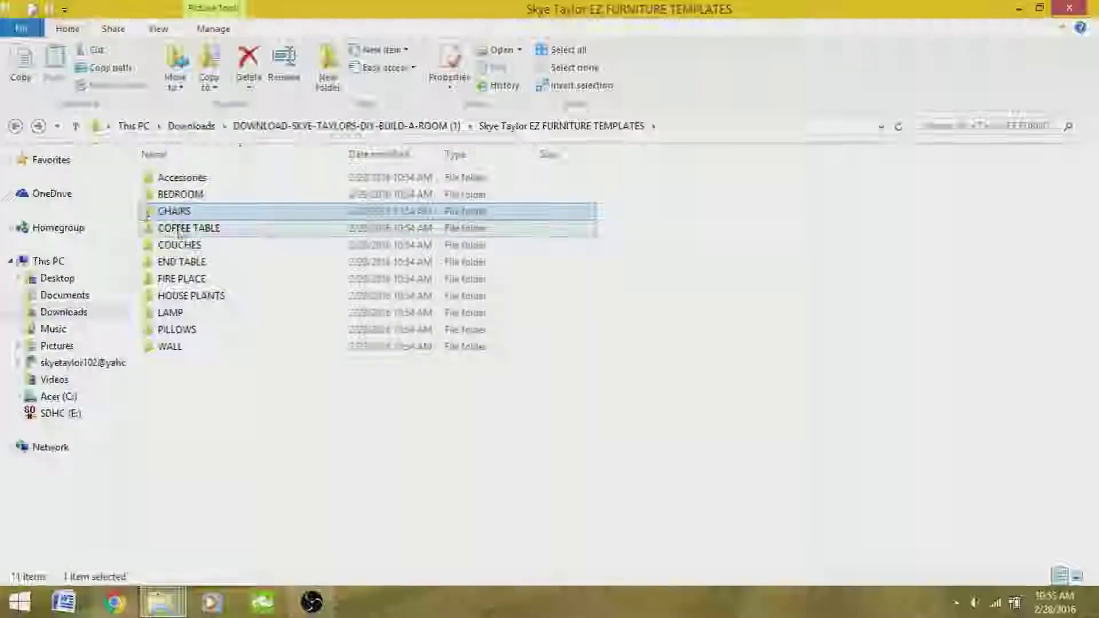
{"action": "left_click", "coordinate": [180, 231]}
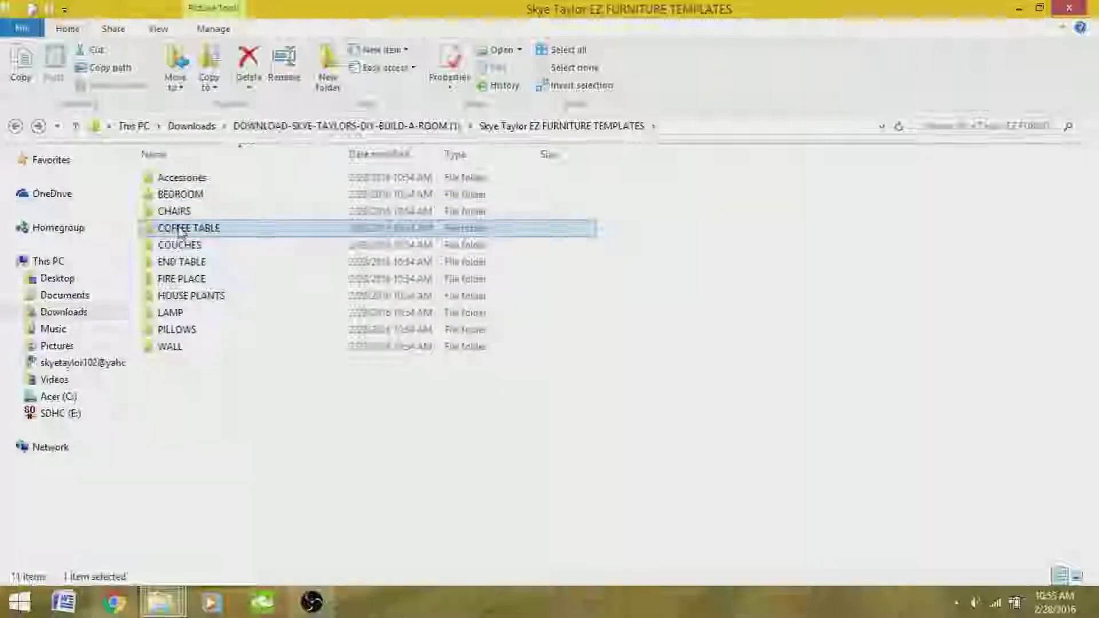
{"action": "double_click", "coordinate": [179, 231]}
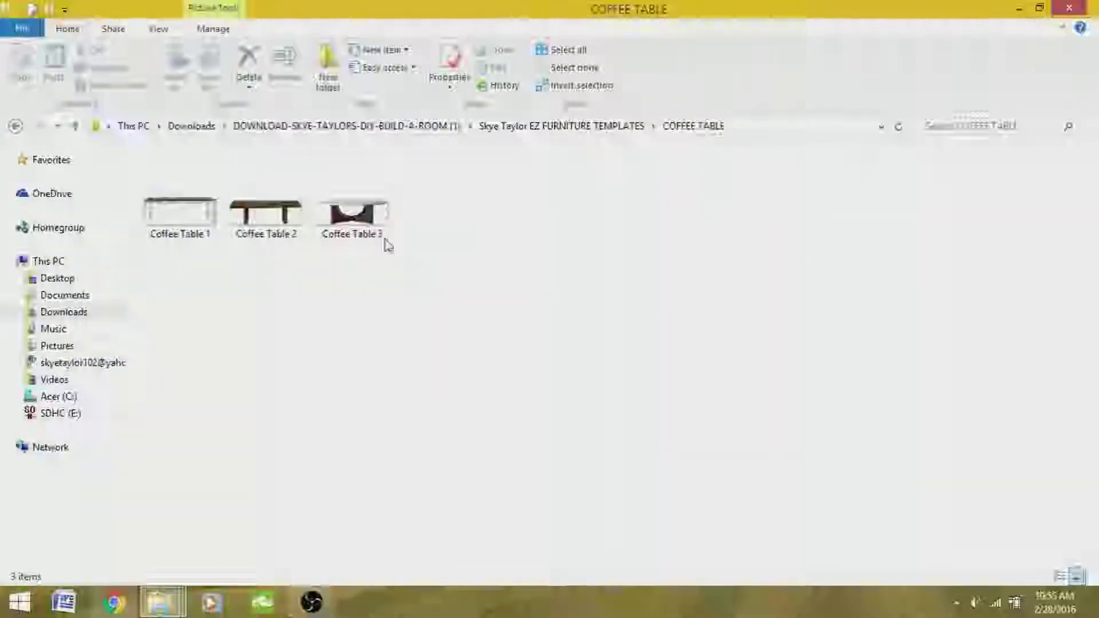
{"action": "left_click", "coordinate": [15, 126]}
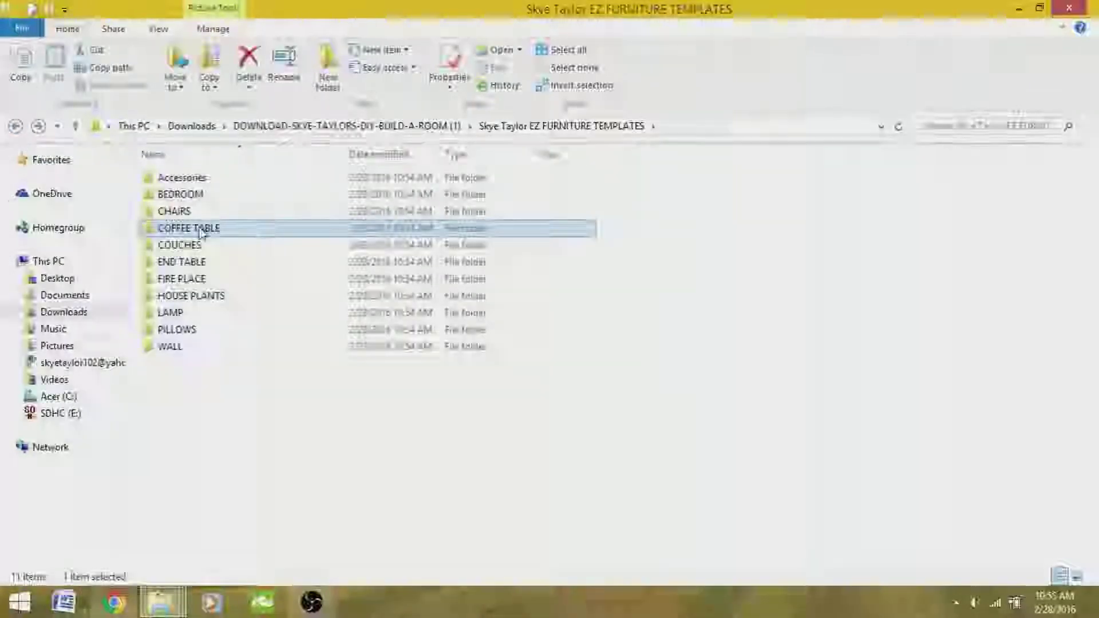
Open the COUCHES folder and look through the images in its BLUE COUCH and BROWN COUCH subfolders
{"action": "left_click", "coordinate": [191, 249]}
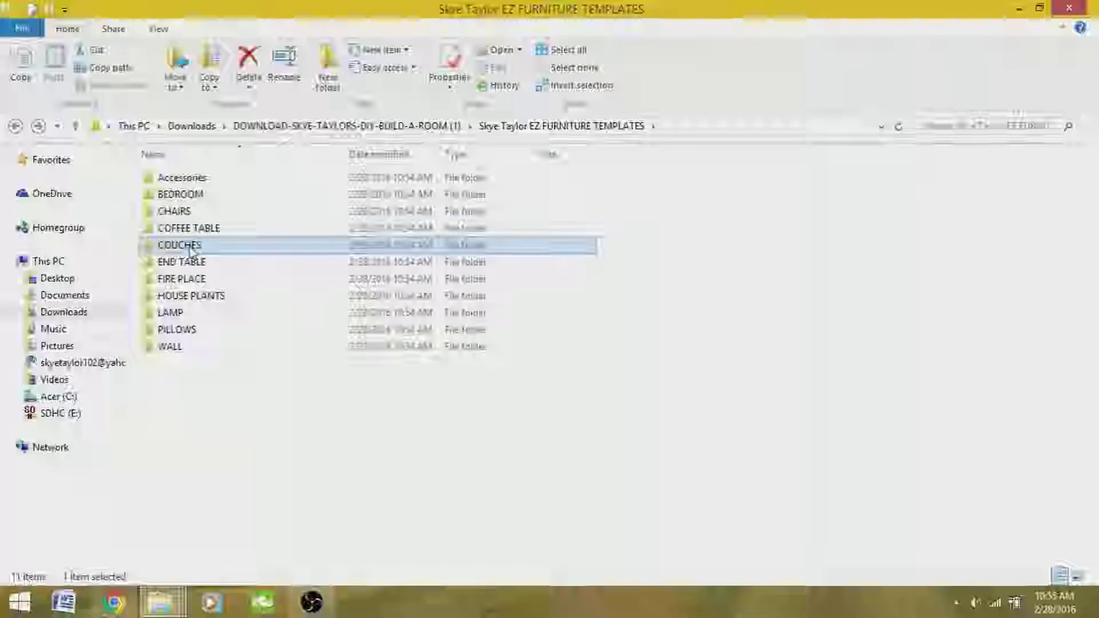
{"action": "double_click", "coordinate": [191, 250]}
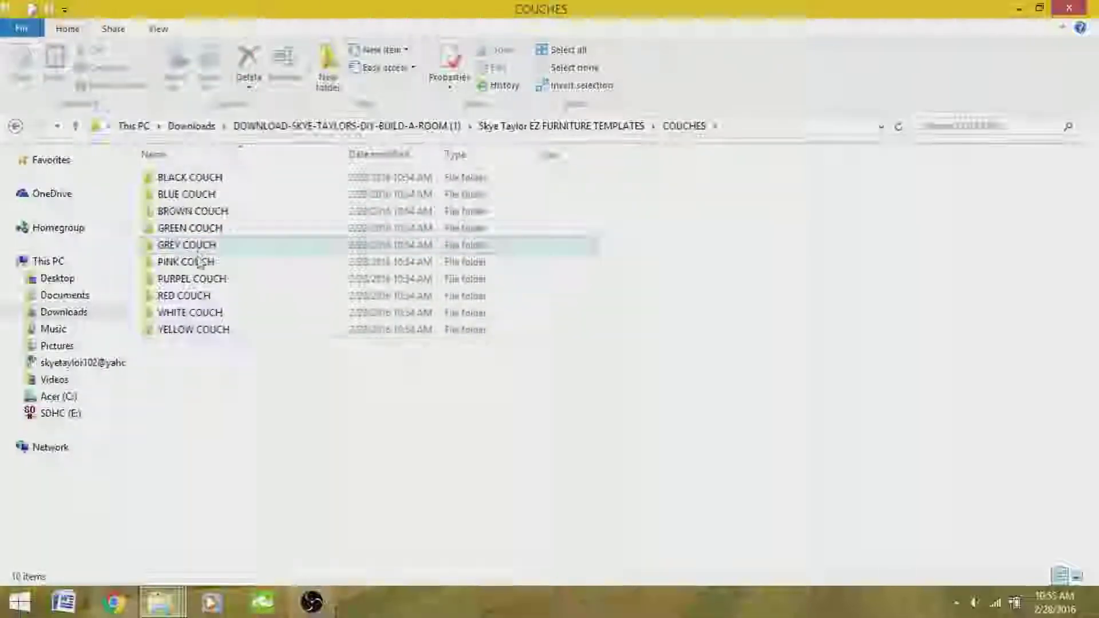
{"action": "double_click", "coordinate": [177, 195]}
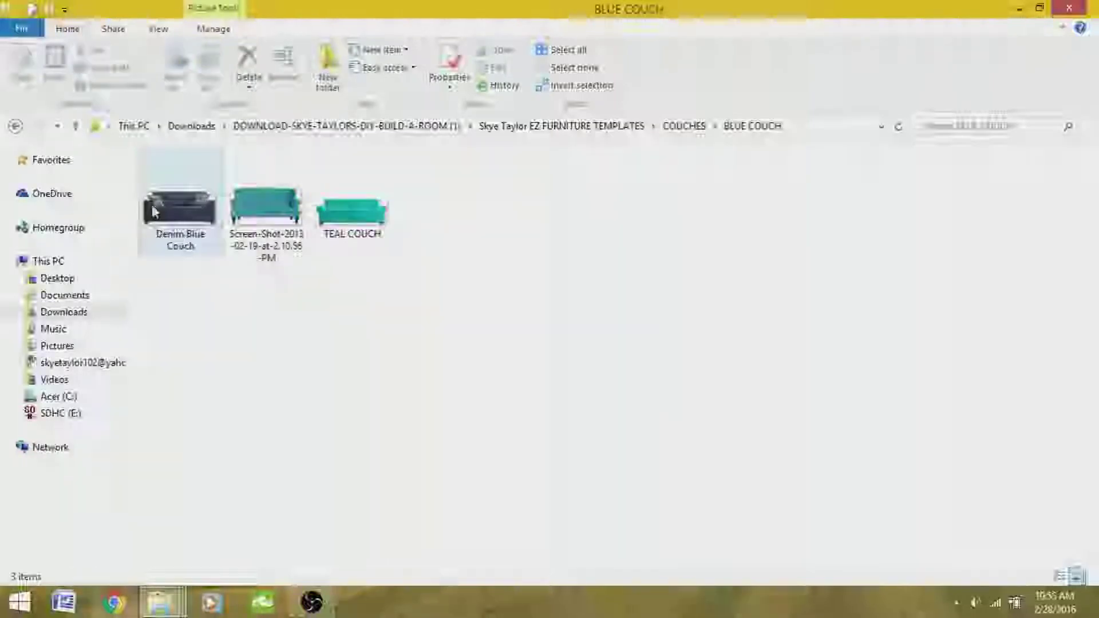
{"action": "left_click", "coordinate": [14, 127]}
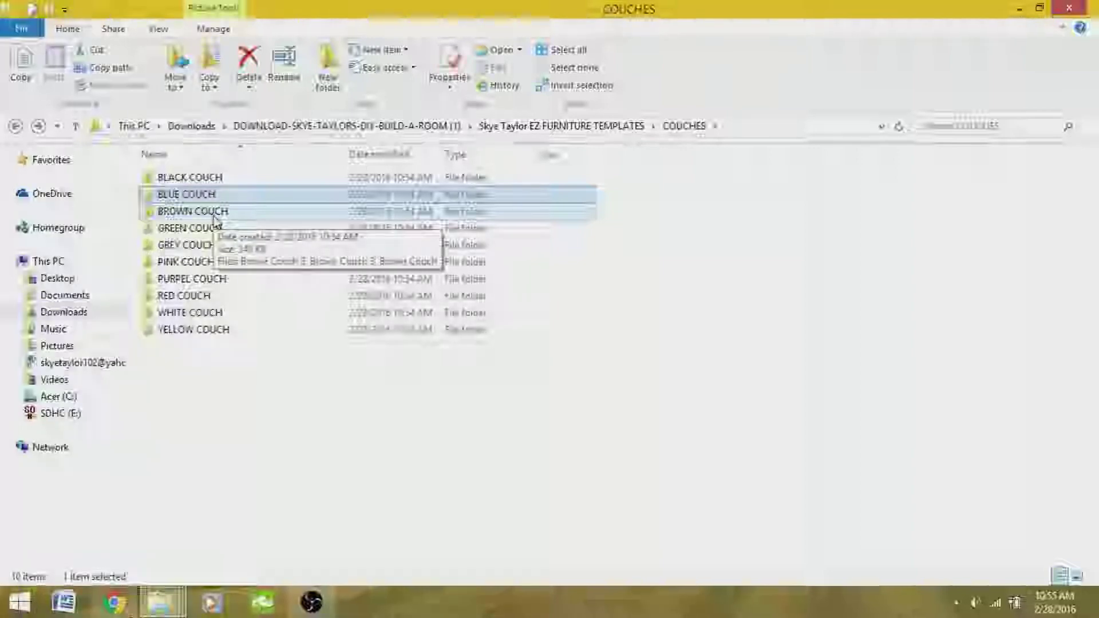
{"action": "double_click", "coordinate": [215, 220]}
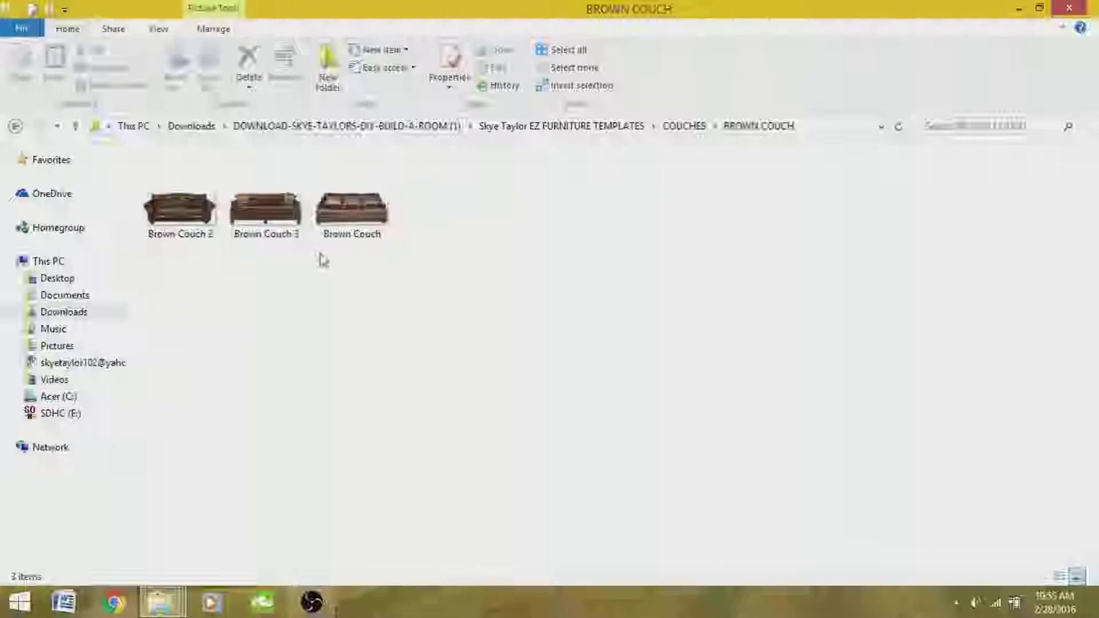
{"action": "left_click", "coordinate": [15, 126]}
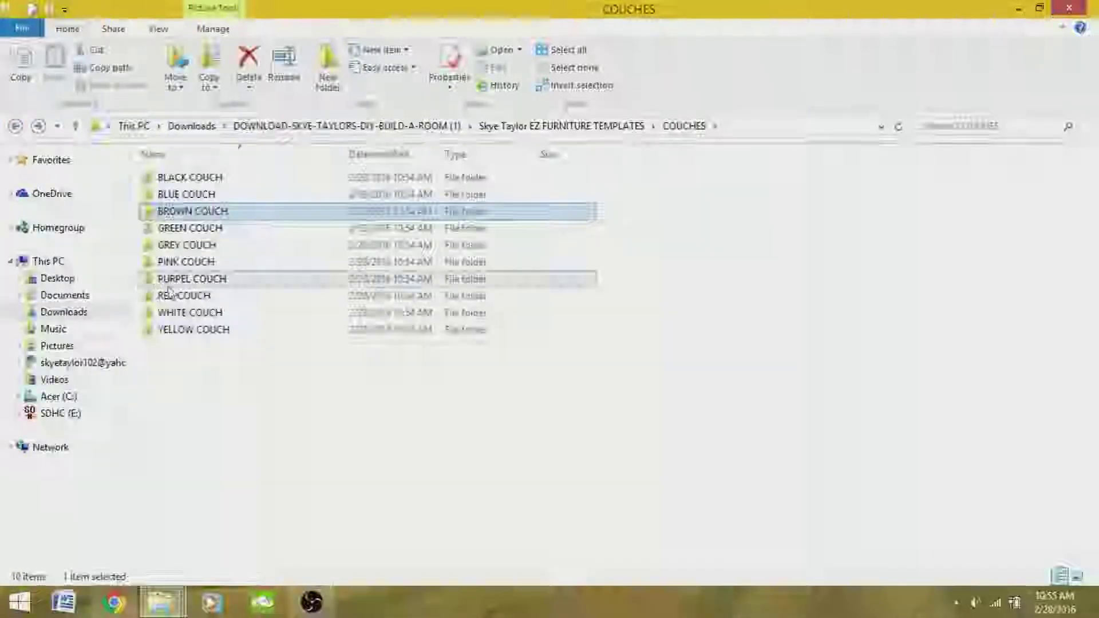
View the images in the RED COUCH and WHITE COUCH subfolders, and return to the EZ FURNITURE TEMPLATES folder
{"action": "double_click", "coordinate": [194, 295]}
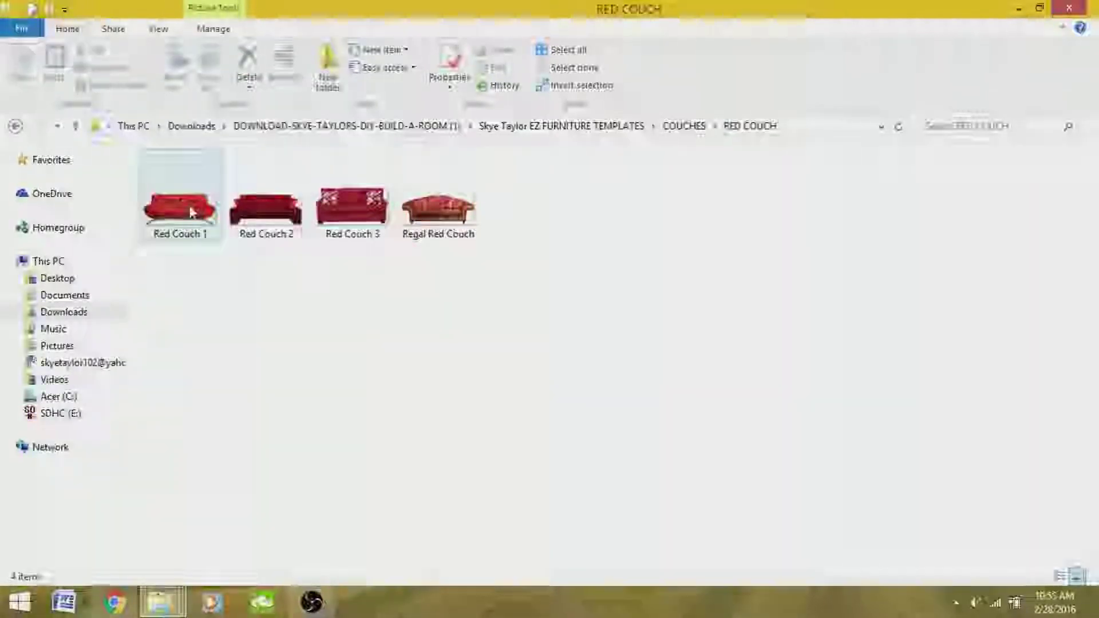
{"action": "left_click", "coordinate": [16, 127]}
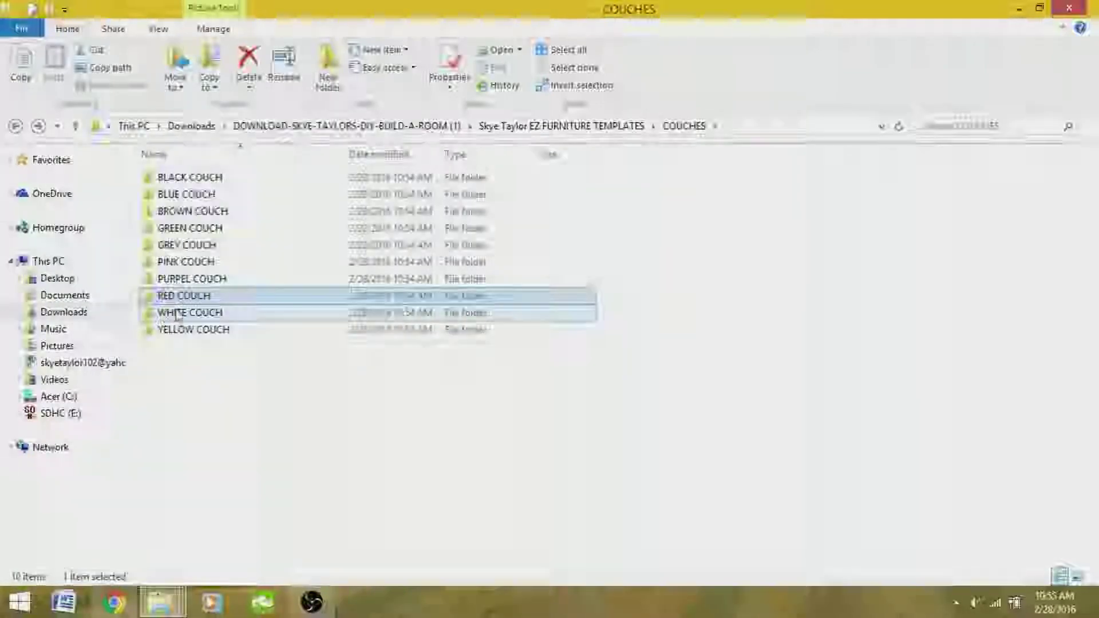
{"action": "double_click", "coordinate": [177, 313]}
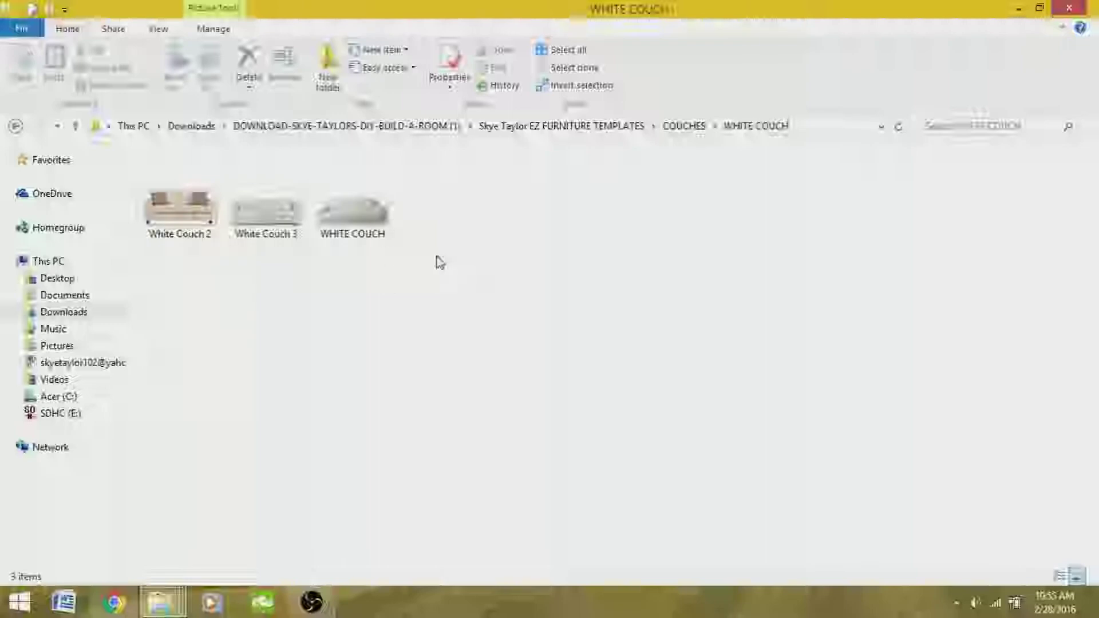
{"action": "left_click", "coordinate": [14, 127]}
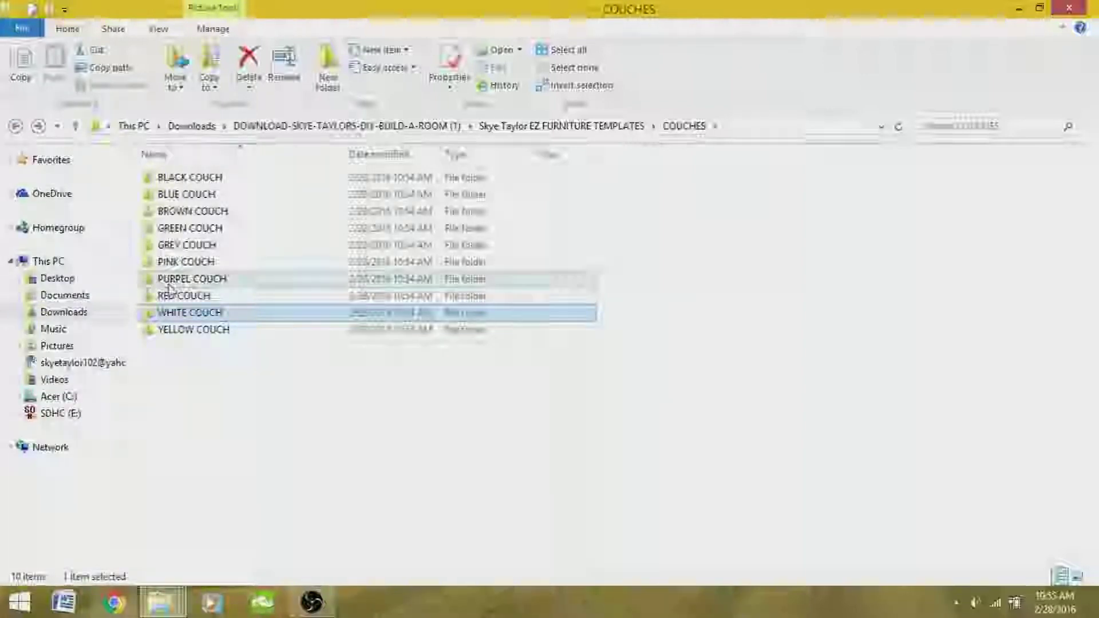
{"action": "left_click", "coordinate": [14, 127]}
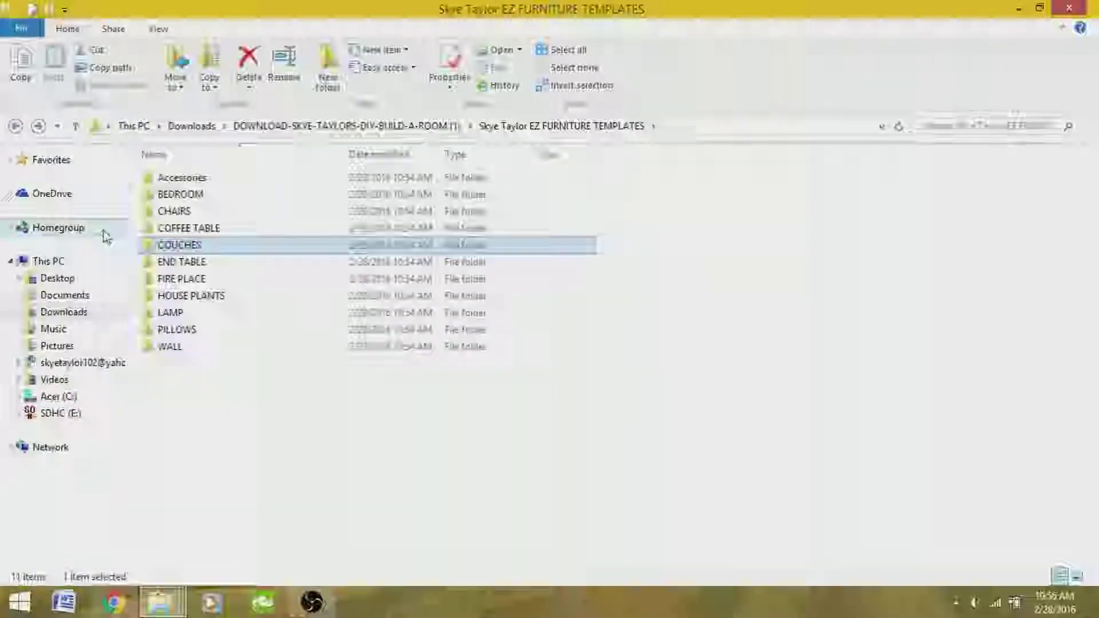
Look through the images in the END TABLE and LAMP folders, going back to the furniture folder list after each
{"action": "double_click", "coordinate": [179, 264]}
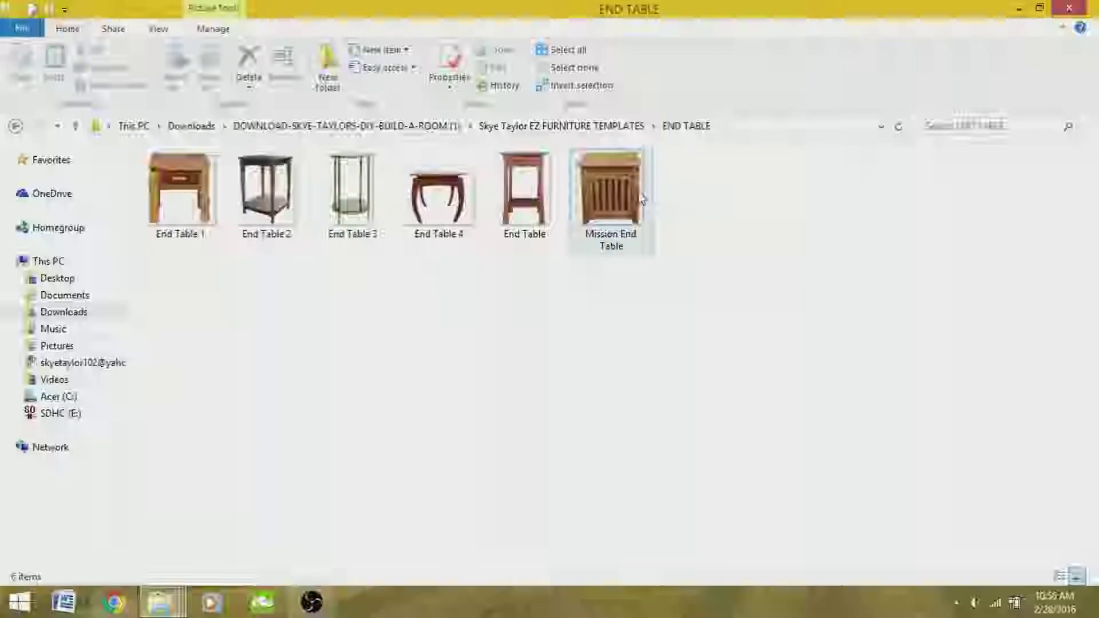
{"action": "left_click", "coordinate": [15, 126]}
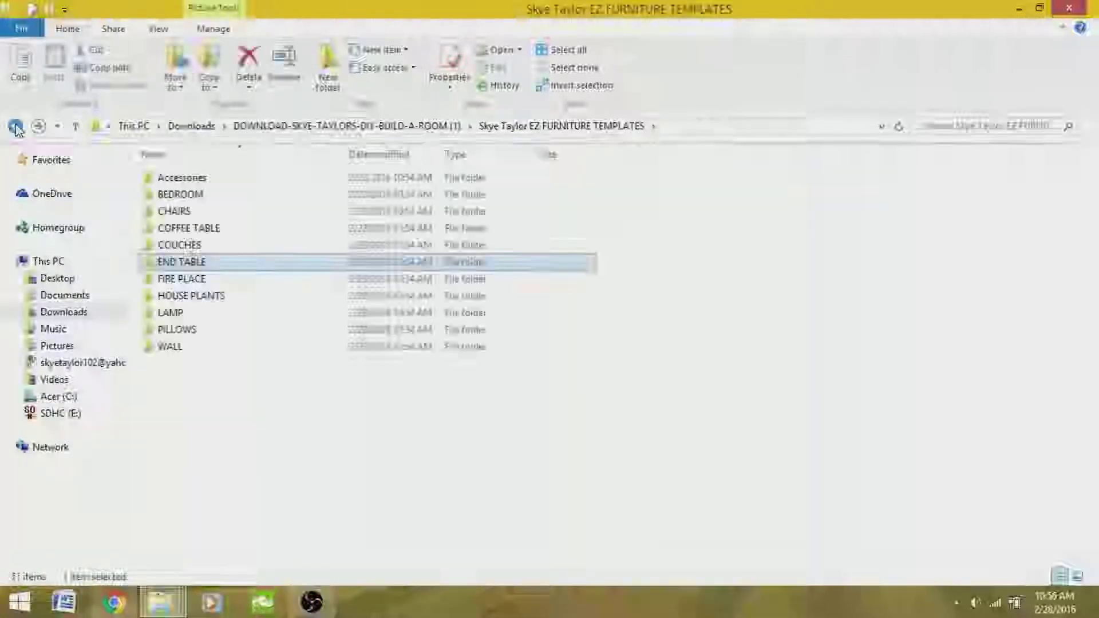
{"action": "left_click", "coordinate": [164, 317]}
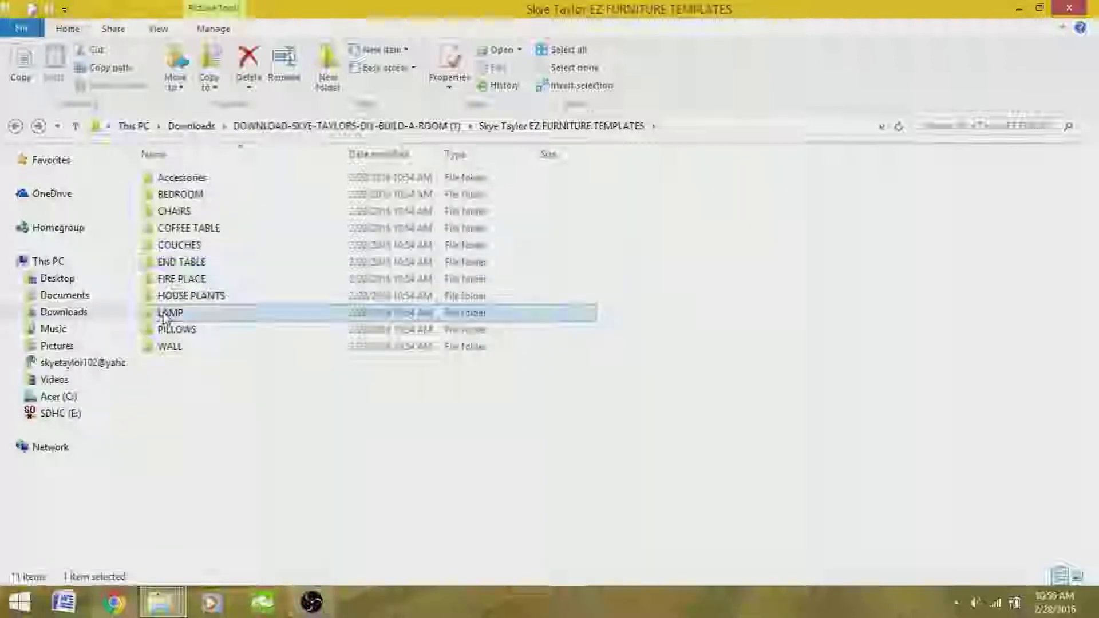
{"action": "double_click", "coordinate": [164, 316]}
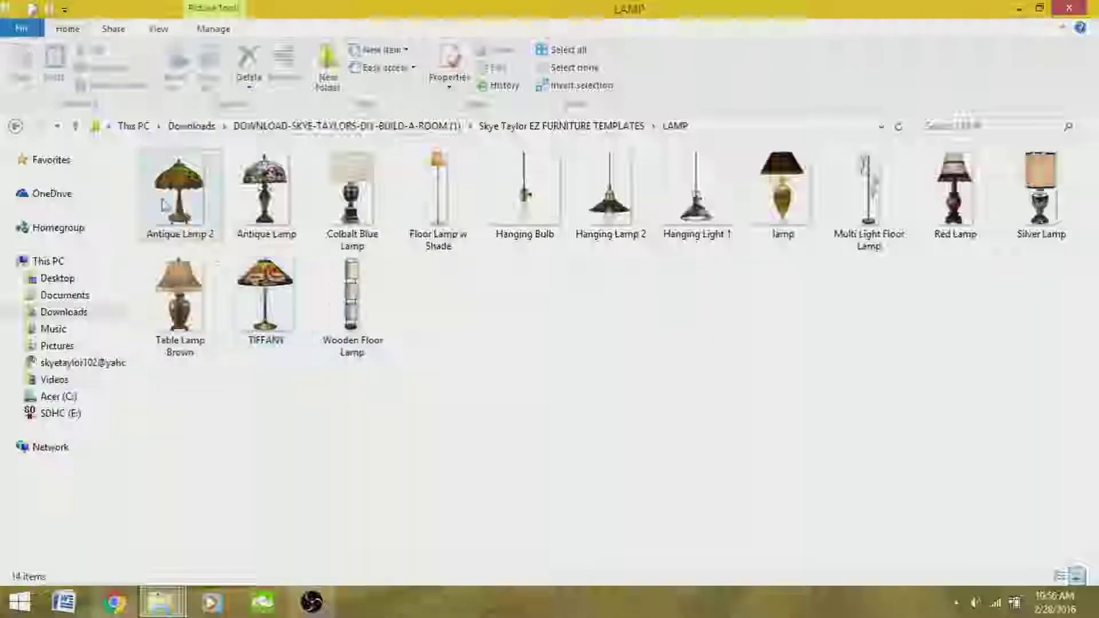
{"action": "left_click", "coordinate": [15, 126]}
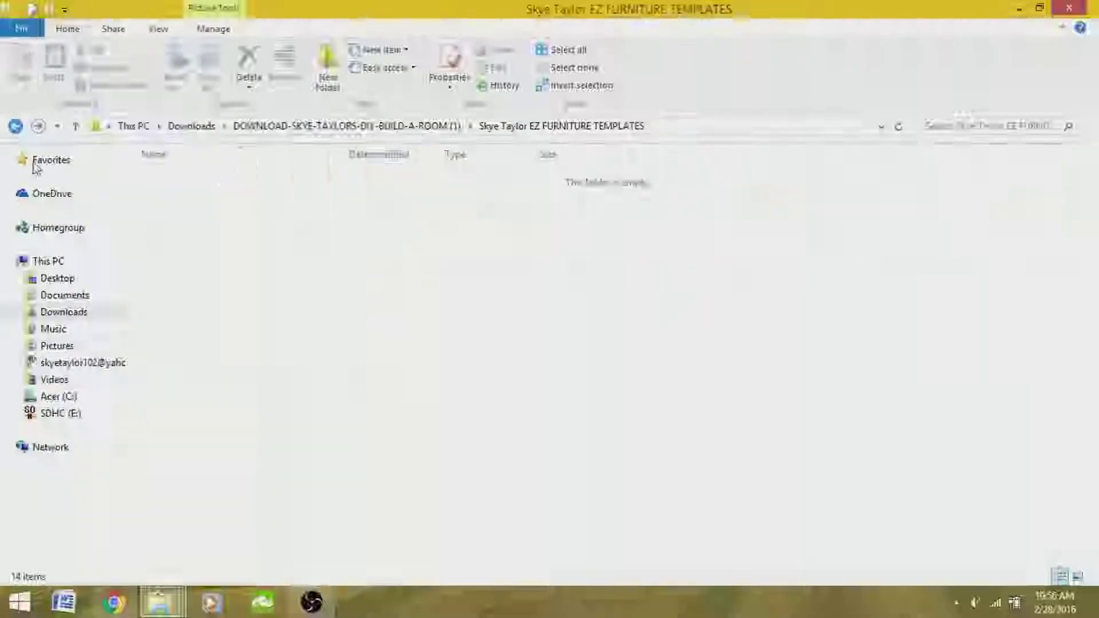
Examine the pillow images in the PILLOWS folder and go back to the furniture folder list
{"action": "left_click", "coordinate": [158, 330]}
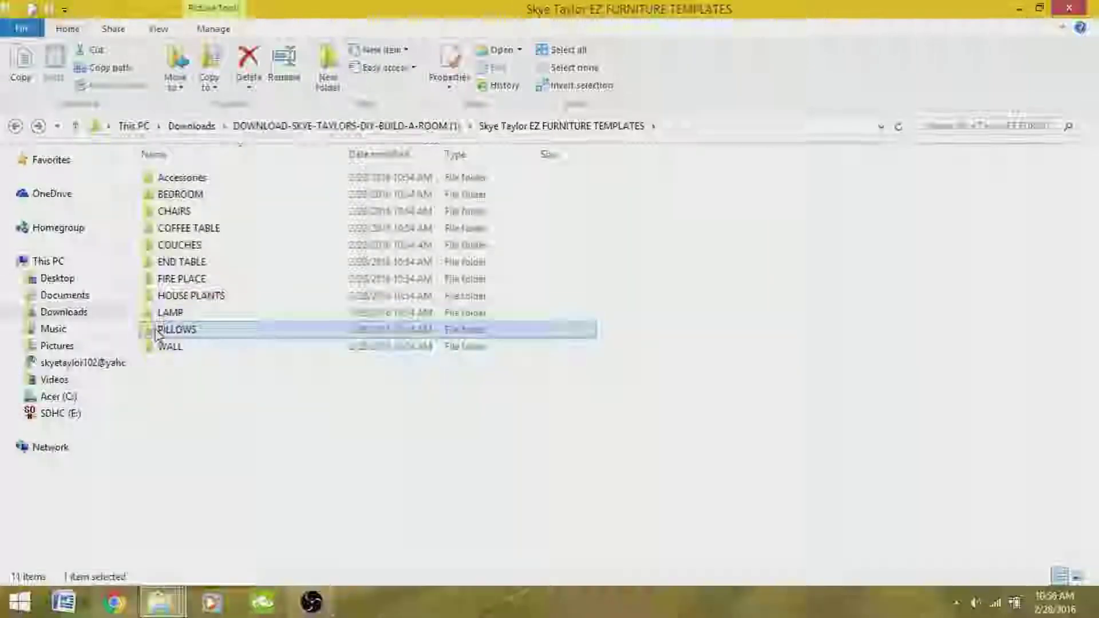
{"action": "double_click", "coordinate": [158, 330]}
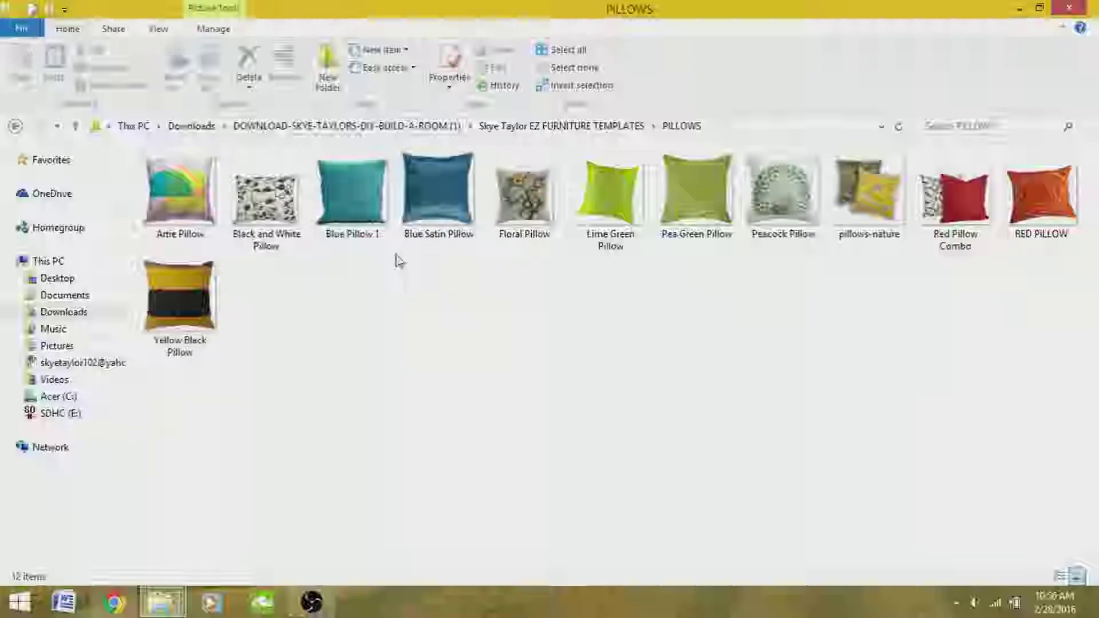
{"action": "left_click", "coordinate": [15, 127]}
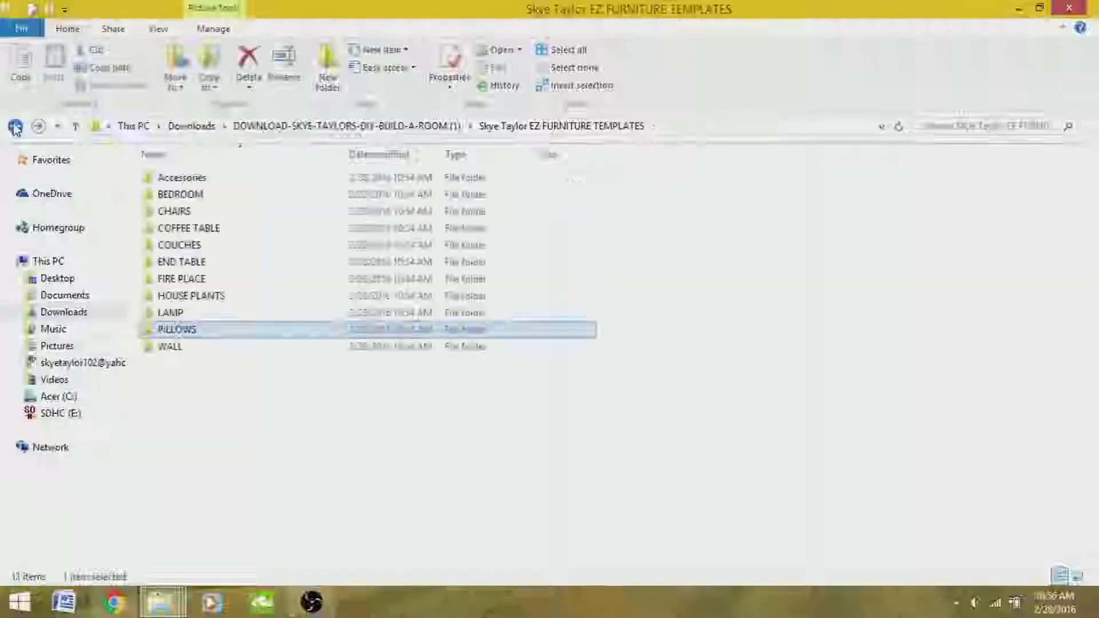
Open the WALL folder and view the image "blank-wall-942x1024" at full size
{"action": "double_click", "coordinate": [183, 348]}
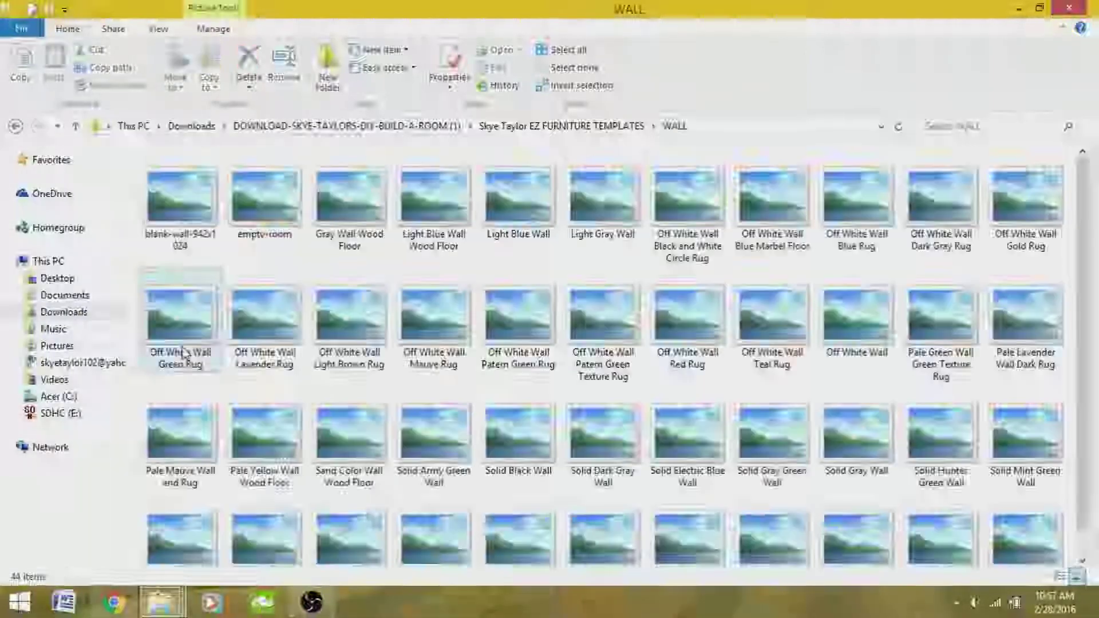
{"action": "left_click", "coordinate": [178, 211]}
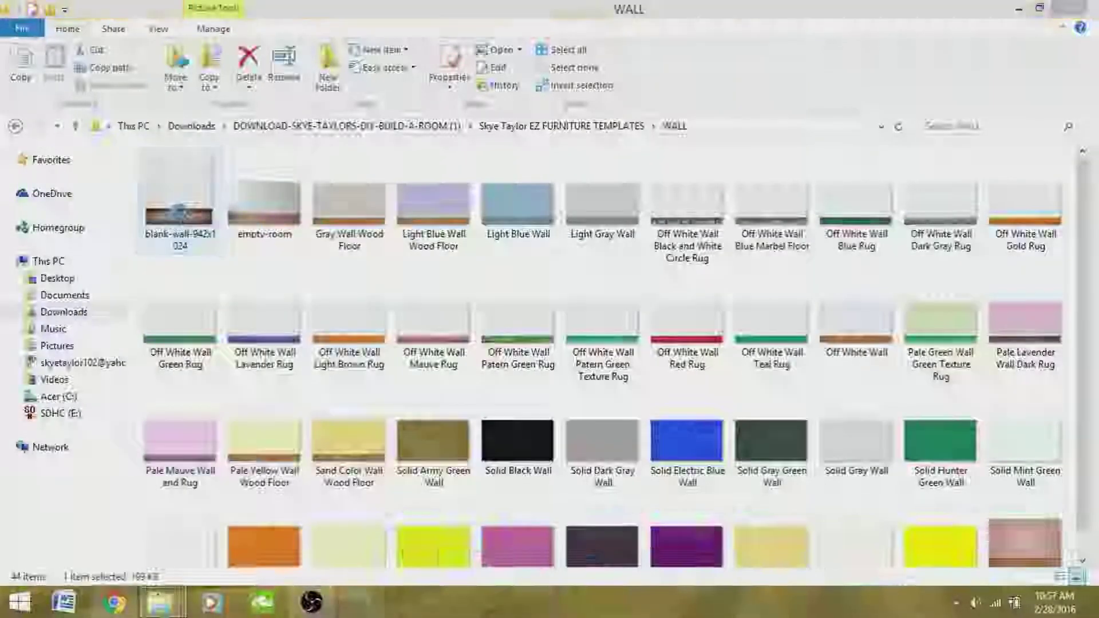
{"action": "double_click", "coordinate": [179, 215]}
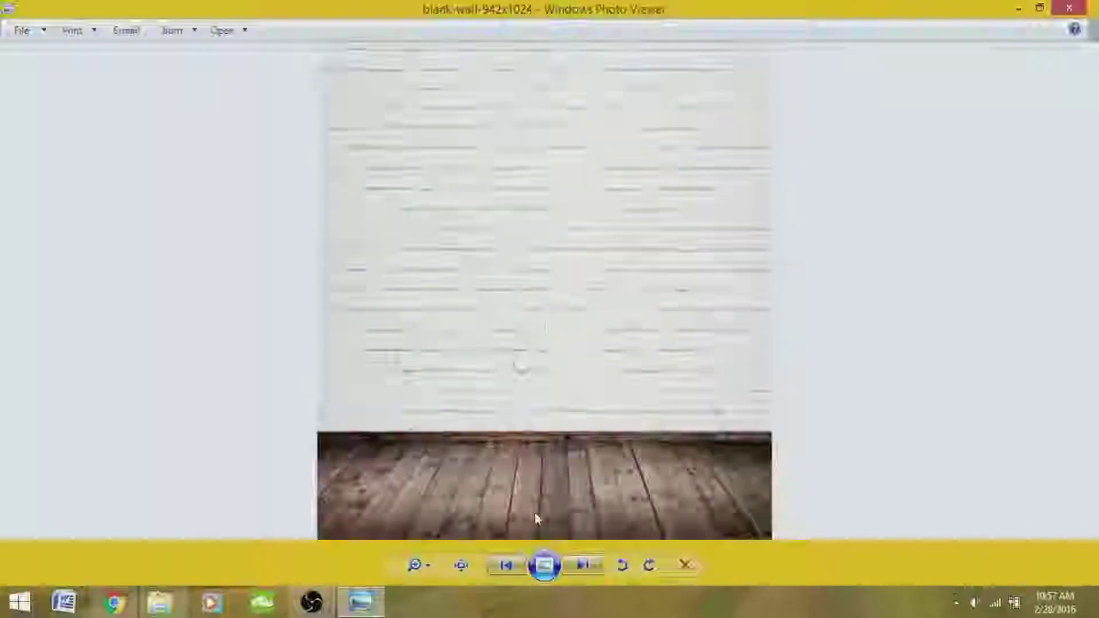
Look through all the wall and floor images in the WALL folder, close the viewer, and return to the furniture folder list
{"action": "left_click", "coordinate": [581, 567]}
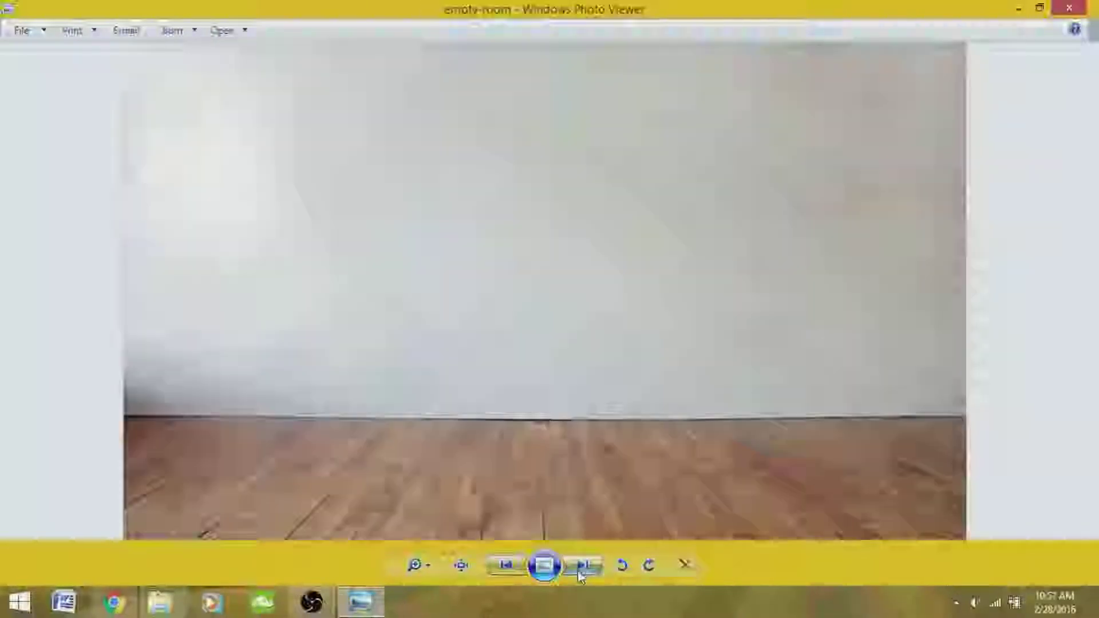
{"action": "left_click", "coordinate": [581, 566]}
{"action": "left_click", "coordinate": [581, 567]}
{"action": "left_click", "coordinate": [578, 570]}
{"action": "left_click", "coordinate": [578, 570]}
{"action": "left_click", "coordinate": [578, 570]}
{"action": "left_click", "coordinate": [578, 570]}
{"action": "left_click", "coordinate": [578, 569]}
{"action": "left_click", "coordinate": [578, 568]}
{"action": "left_click", "coordinate": [578, 569]}
{"action": "left_click", "coordinate": [578, 569]}
{"action": "left_click", "coordinate": [579, 572]}
{"action": "left_click", "coordinate": [579, 573]}
{"action": "left_click", "coordinate": [579, 572]}
{"action": "left_click", "coordinate": [579, 572]}
{"action": "left_click", "coordinate": [578, 569]}
{"action": "left_click", "coordinate": [578, 569]}
{"action": "left_click", "coordinate": [578, 569]}
{"action": "left_click", "coordinate": [578, 569]}
{"action": "left_click", "coordinate": [578, 569]}
{"action": "left_click", "coordinate": [578, 568]}
{"action": "left_click", "coordinate": [578, 568]}
{"action": "left_click", "coordinate": [579, 570]}
{"action": "left_click", "coordinate": [579, 570]}
{"action": "left_click", "coordinate": [579, 570]}
{"action": "left_click", "coordinate": [578, 569]}
{"action": "left_click", "coordinate": [578, 568]}
{"action": "left_click", "coordinate": [578, 569]}
{"action": "left_click", "coordinate": [578, 569]}
{"action": "left_click", "coordinate": [579, 569]}
{"action": "left_click", "coordinate": [578, 569]}
{"action": "left_click", "coordinate": [578, 568]}
{"action": "left_click", "coordinate": [578, 569]}
{"action": "left_click", "coordinate": [578, 570]}
{"action": "left_click", "coordinate": [578, 570]}
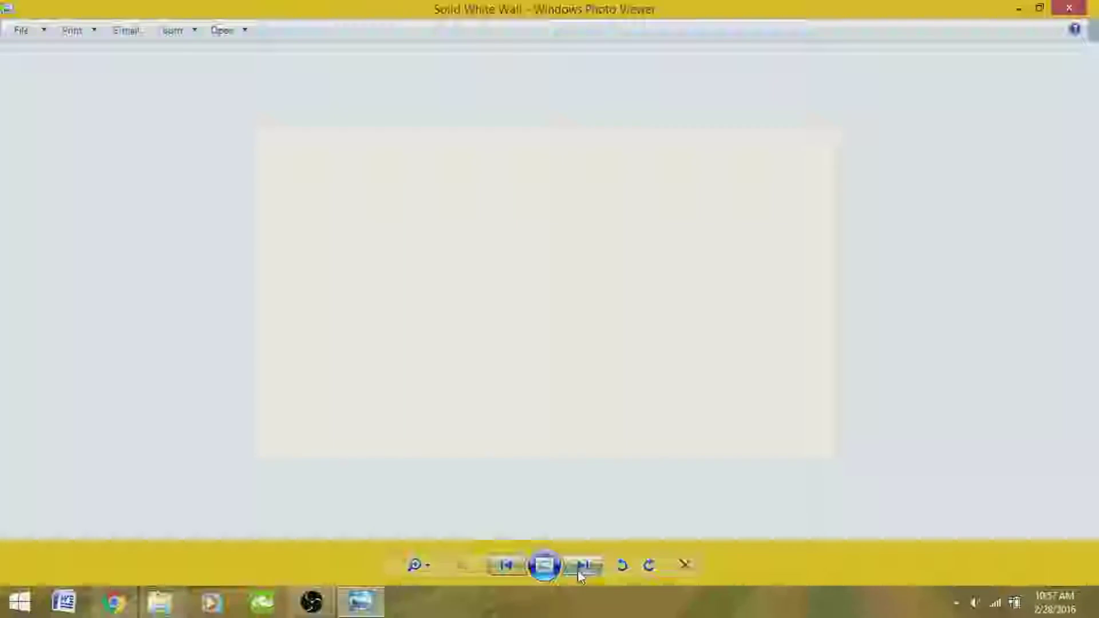
{"action": "left_click", "coordinate": [578, 570]}
{"action": "left_click", "coordinate": [578, 569]}
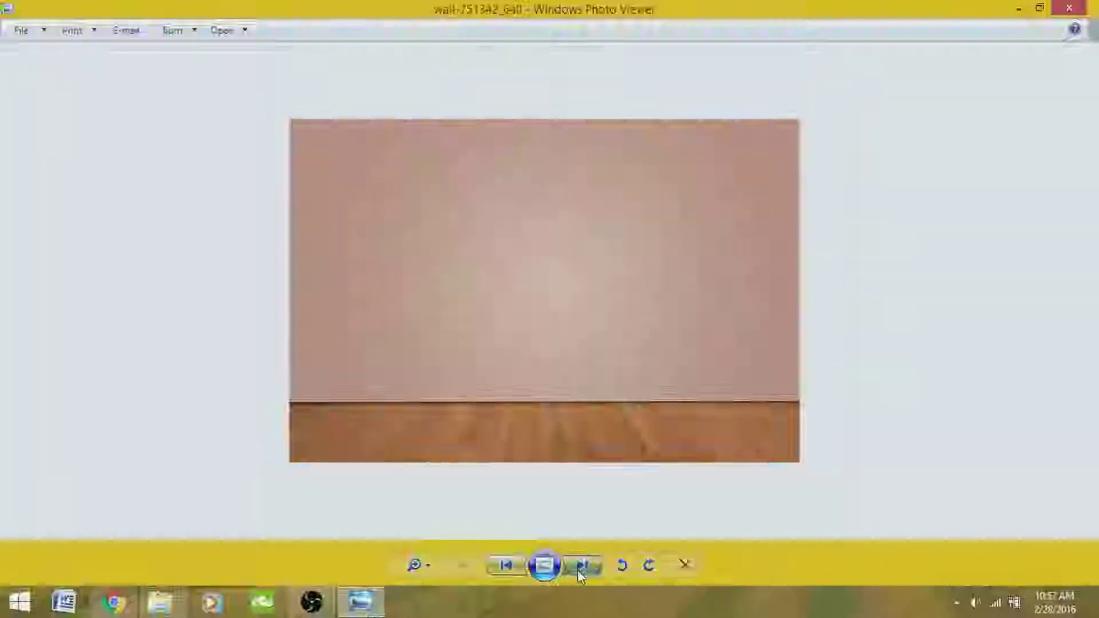
{"action": "left_click", "coordinate": [578, 569]}
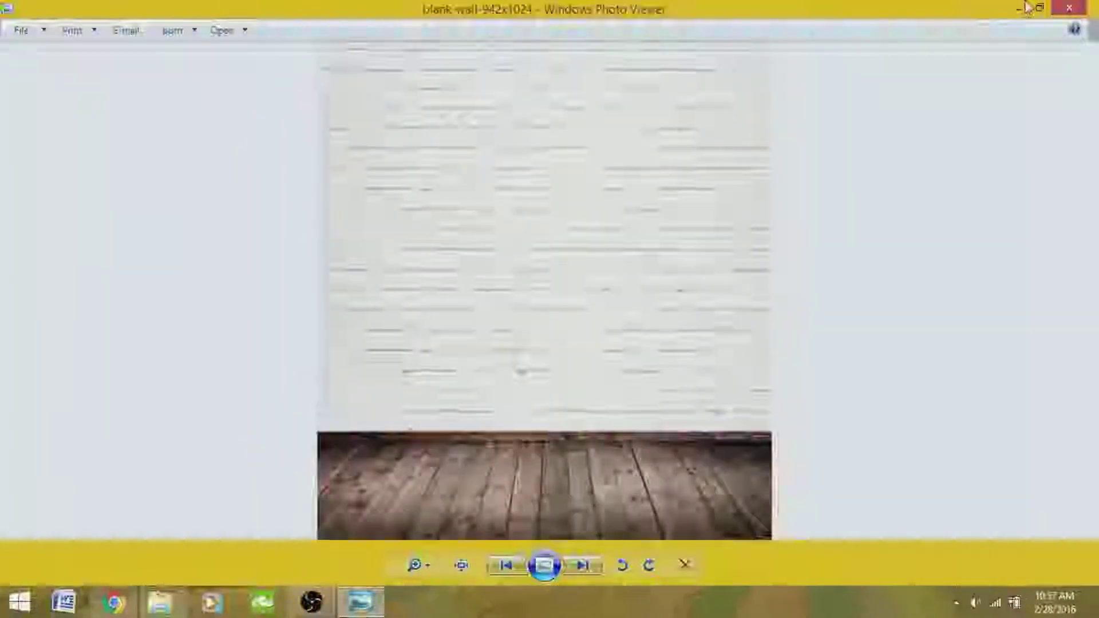
{"action": "left_click", "coordinate": [1071, 10]}
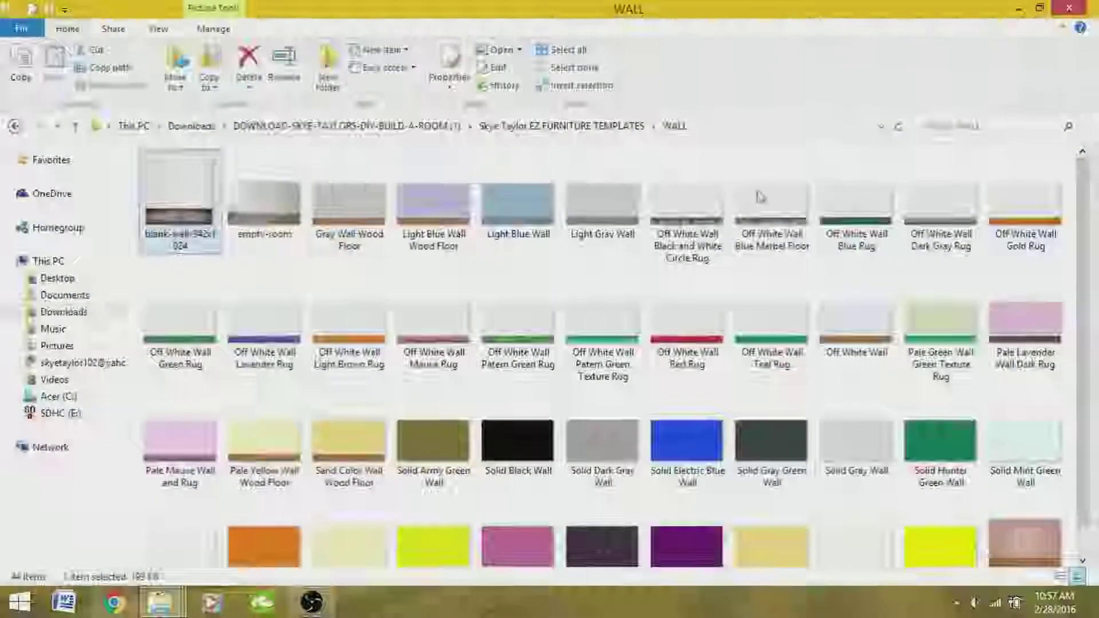
{"action": "left_click", "coordinate": [15, 126]}
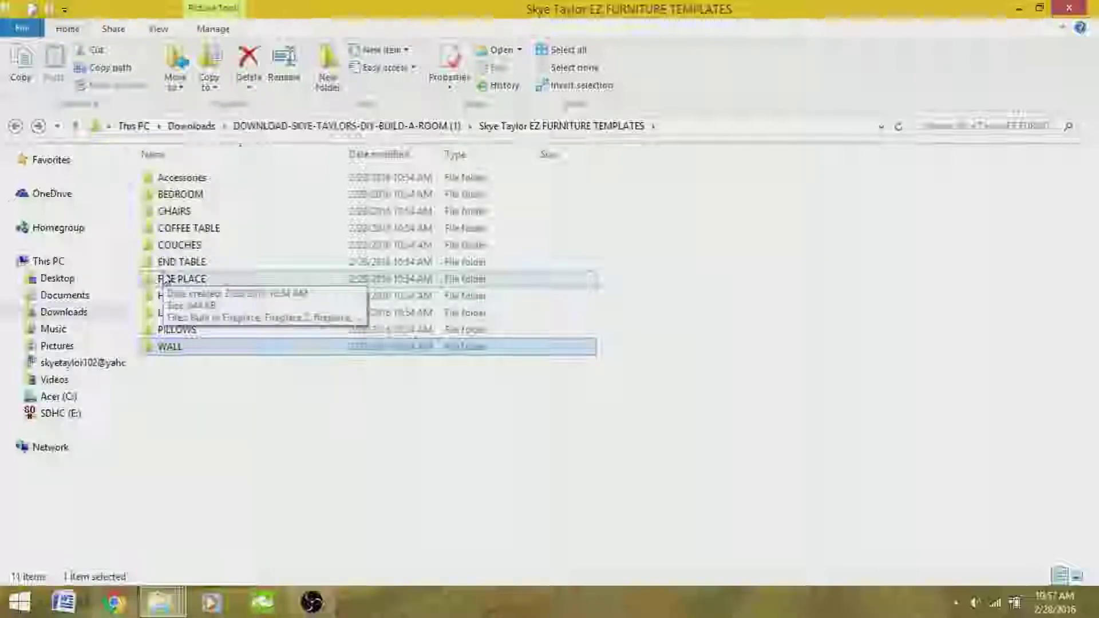
View the contents of the FIRE PLACE and HOUSE PLANTS folders, going back to the furniture folder list after each
{"action": "double_click", "coordinate": [166, 279]}
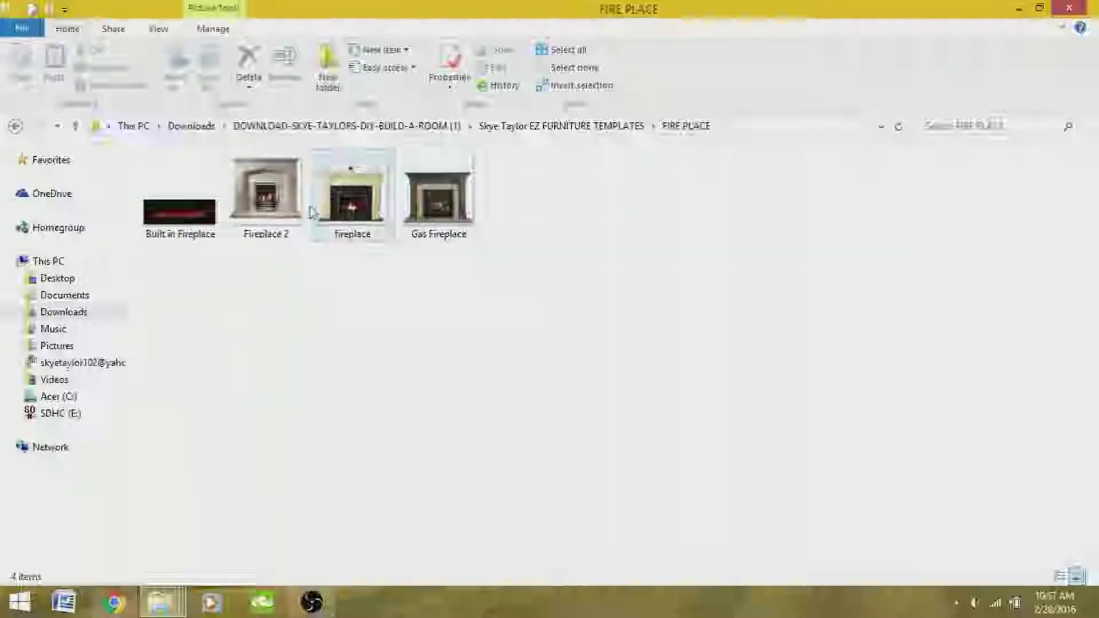
{"action": "left_click", "coordinate": [15, 125]}
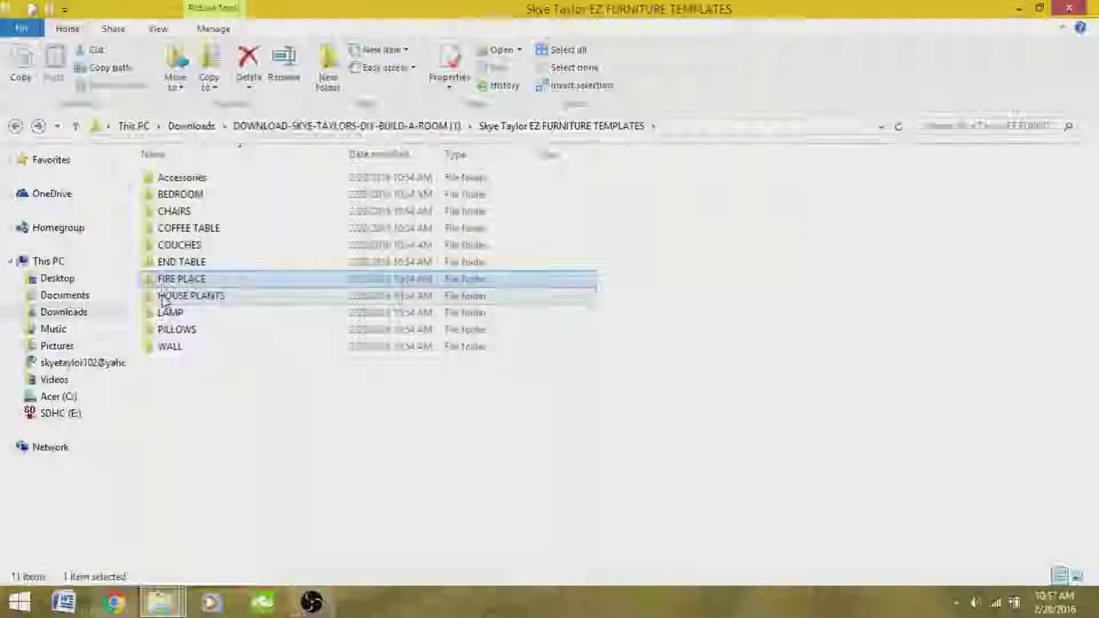
{"action": "double_click", "coordinate": [166, 298]}
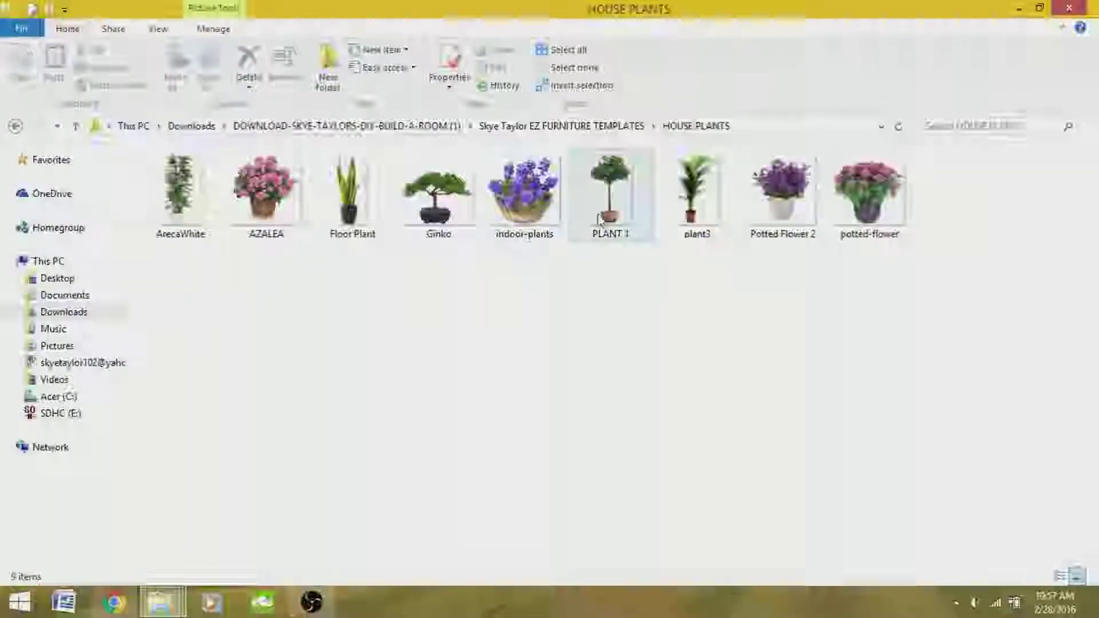
{"action": "left_click", "coordinate": [16, 128]}
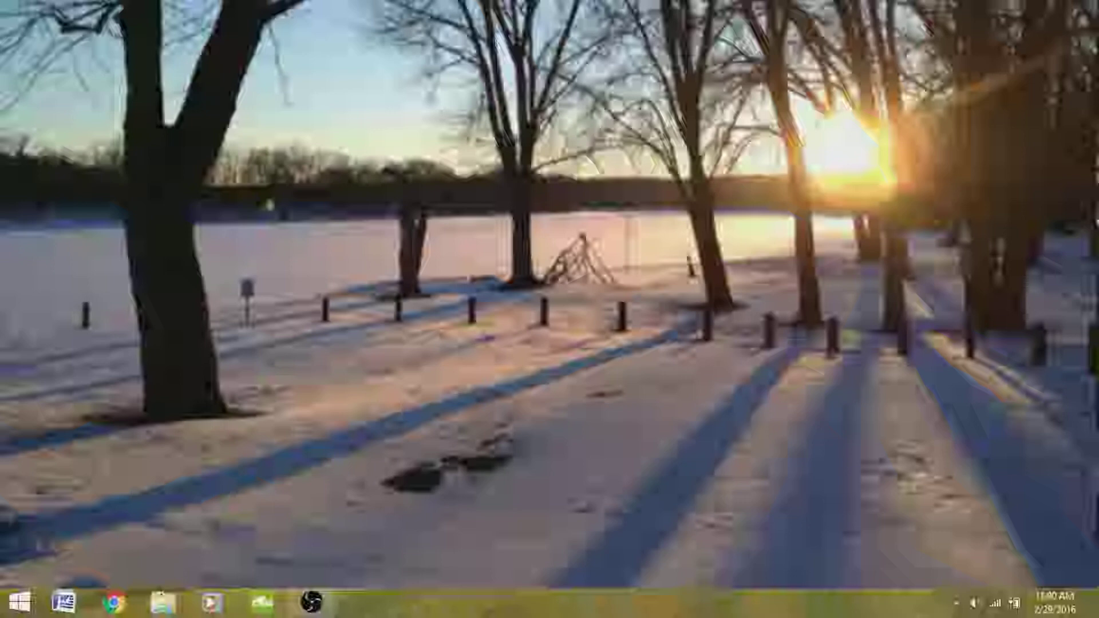
Switch to Chrome and go to picmonkey.com
{"action": "left_click", "coordinate": [114, 609]}
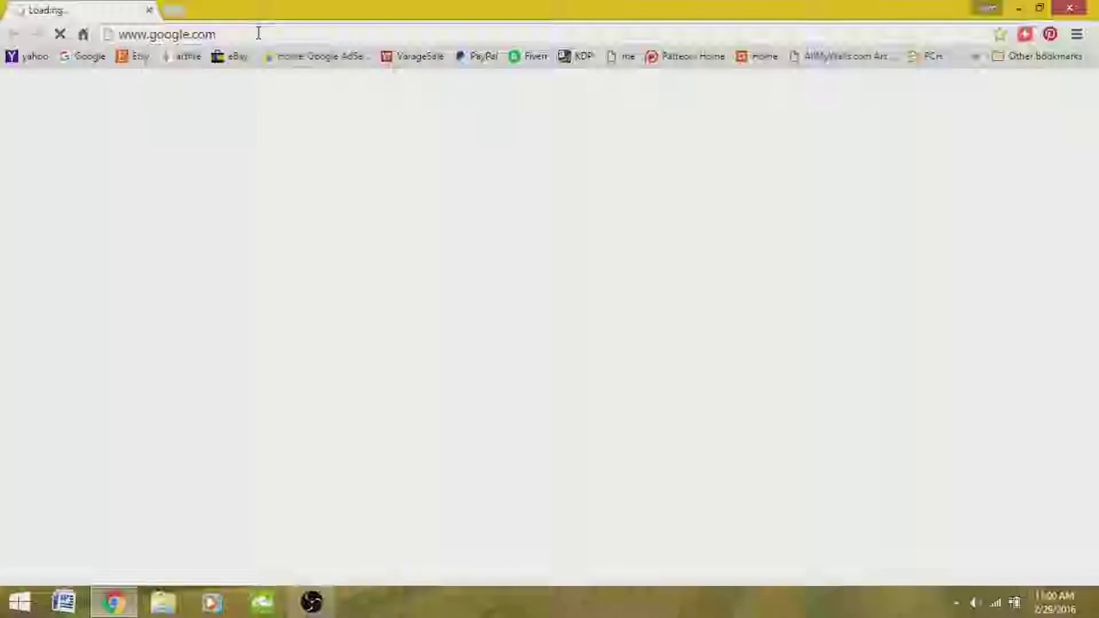
{"action": "left_click", "coordinate": [259, 33]}
{"action": "key", "text": "BackSpace"}
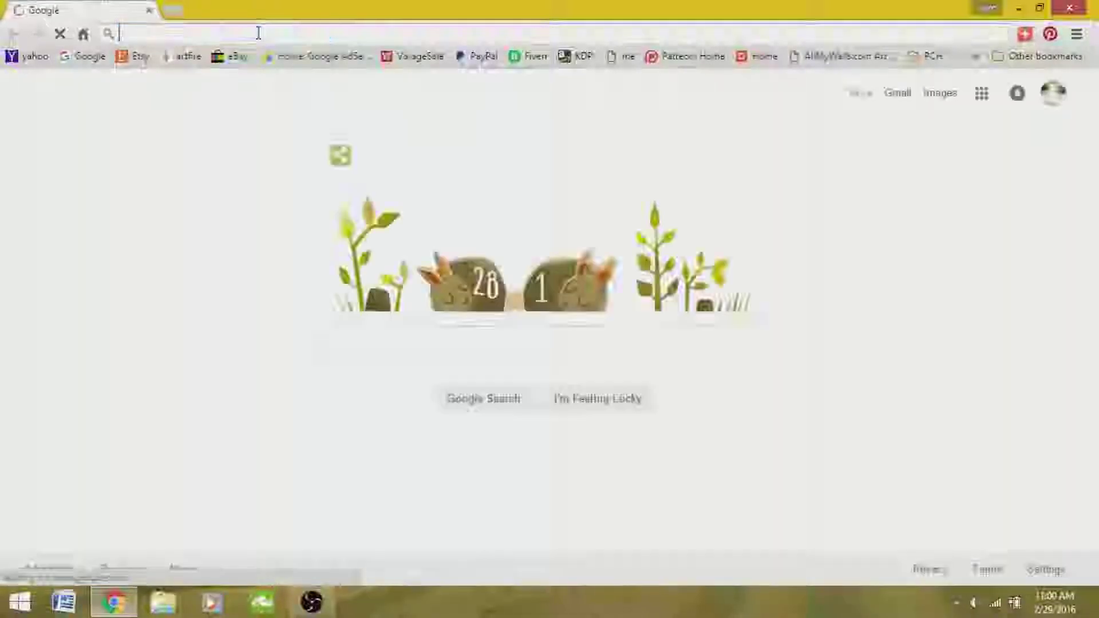
{"action": "type", "text": "picmonkey.com"}
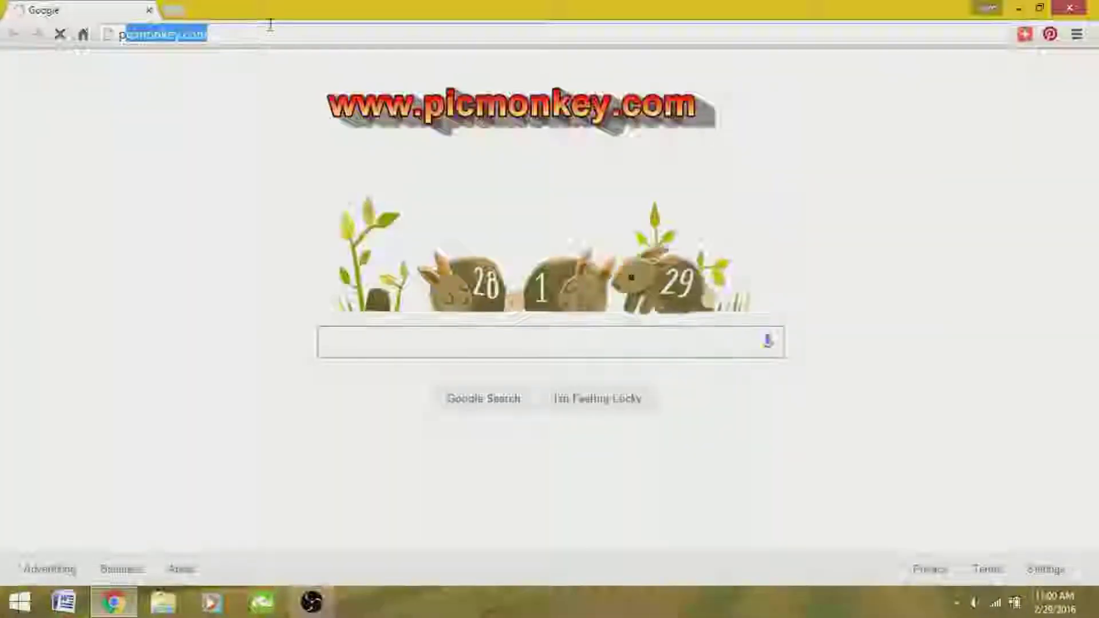
{"action": "key", "text": "Return"}
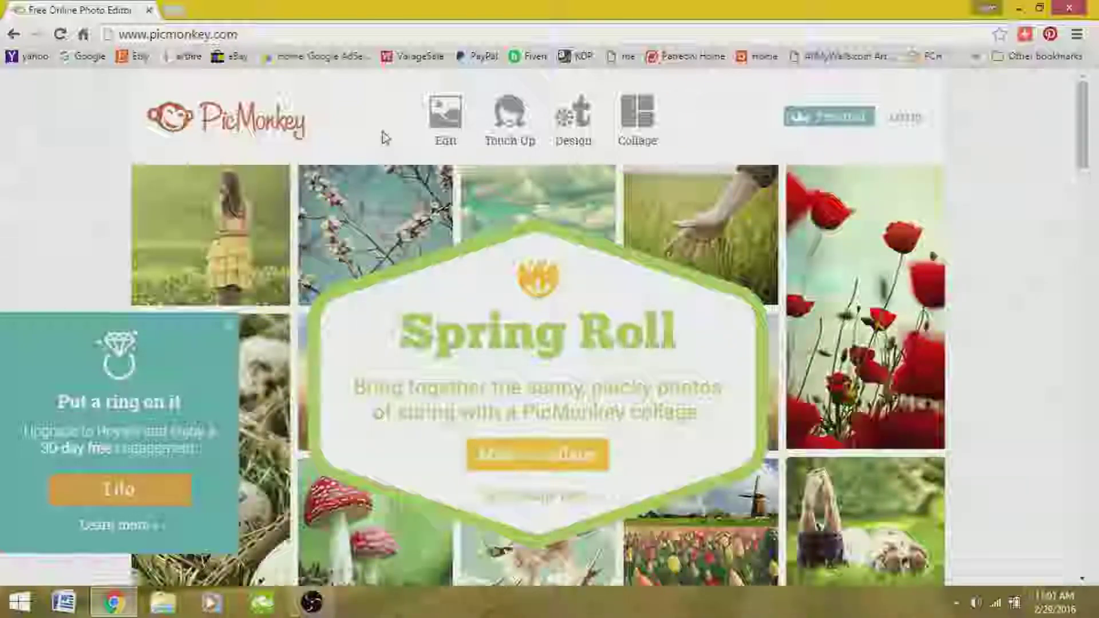
Open the painting image "download (1)" from the computer's PAINTINGS folder in the photo editor
{"action": "left_click", "coordinate": [423, 142]}
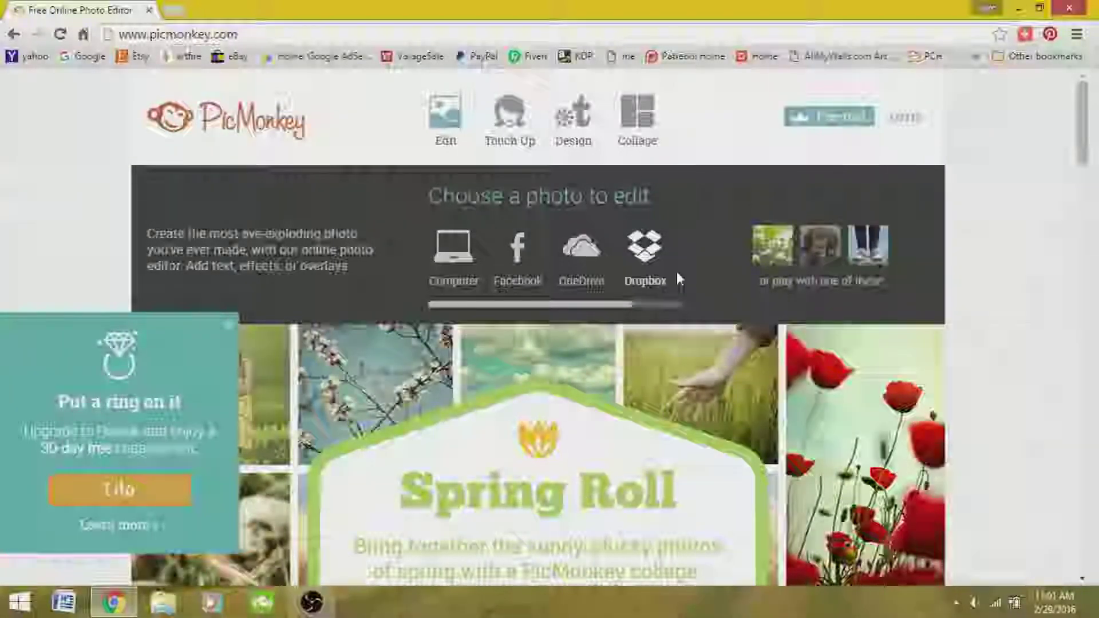
{"action": "left_click", "coordinate": [455, 265]}
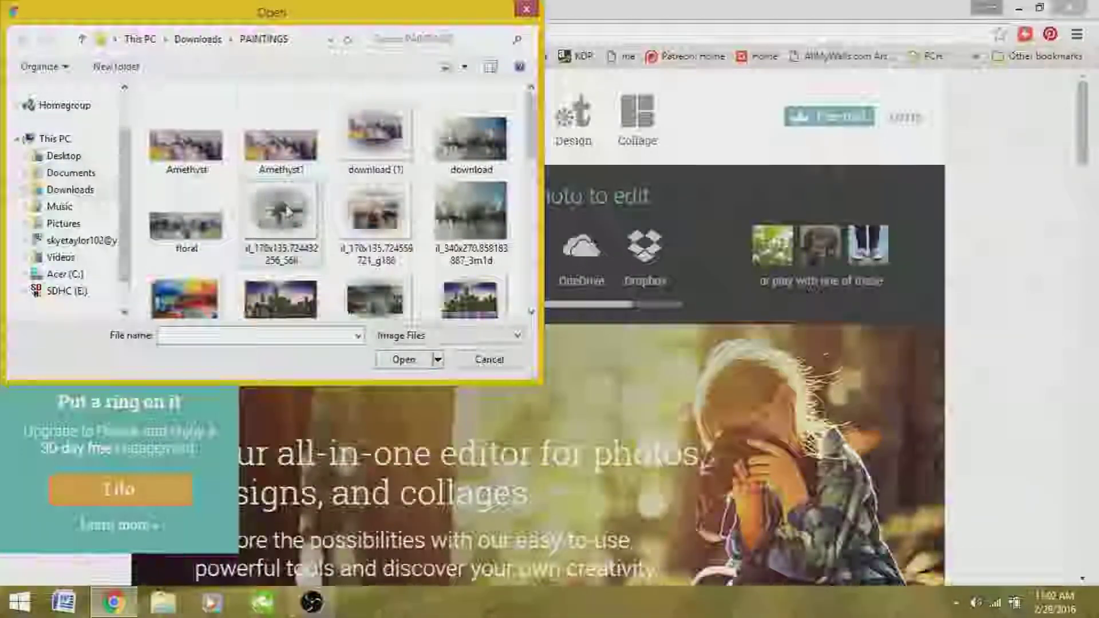
{"action": "left_click", "coordinate": [389, 136]}
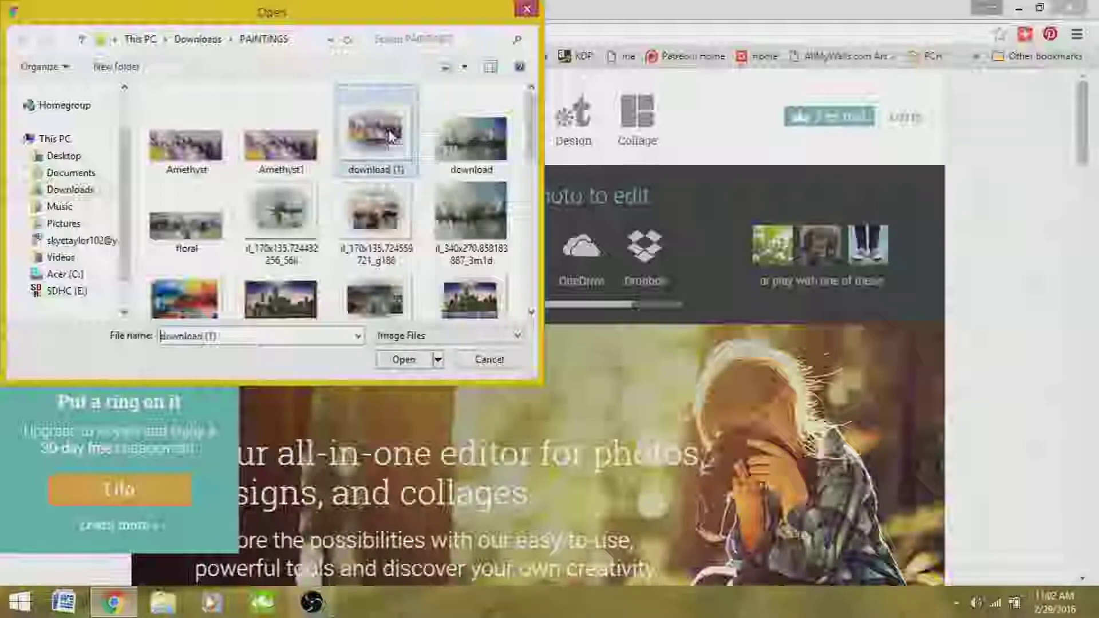
{"action": "left_click", "coordinate": [395, 359]}
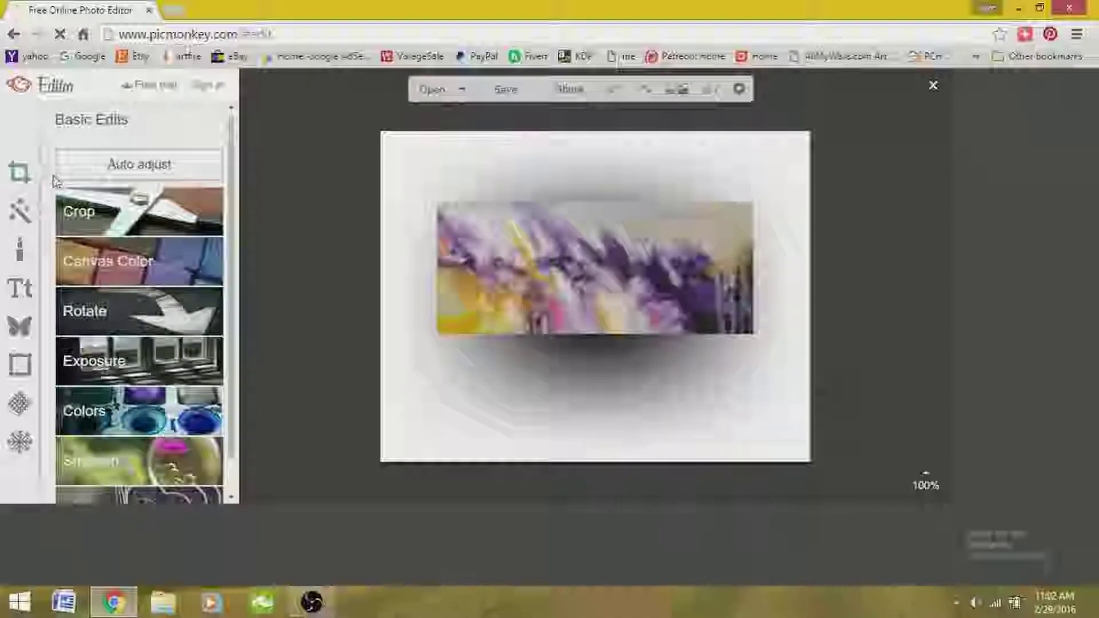
Crop the image to the edges of the painting with no fixed proportions, at a size of about 394 x 158, and apply it
{"action": "left_click", "coordinate": [26, 179]}
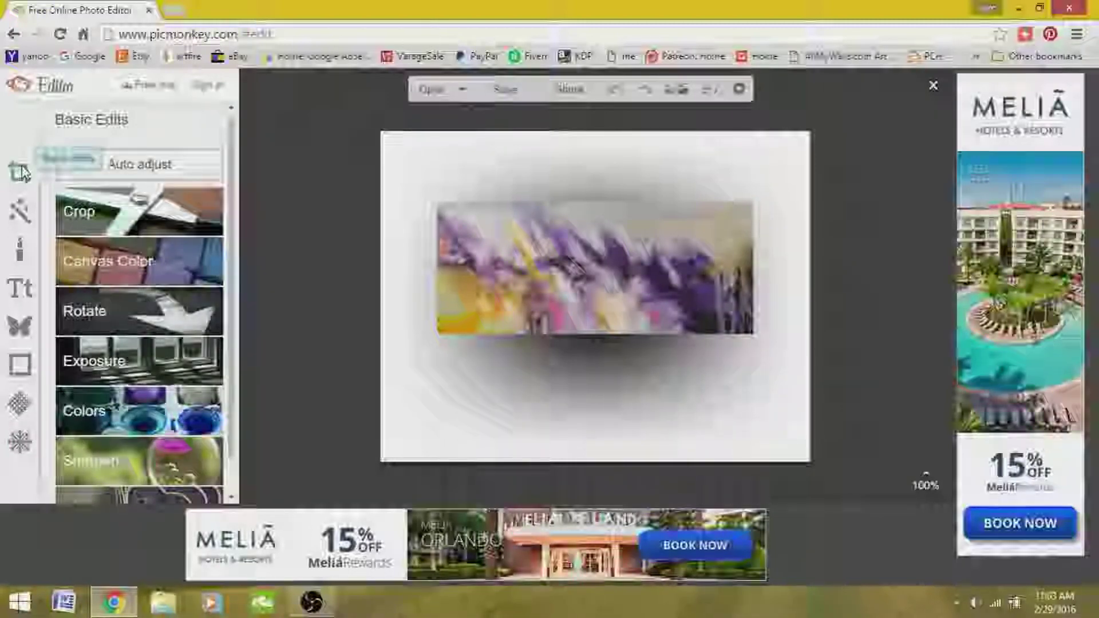
{"action": "left_click", "coordinate": [95, 213]}
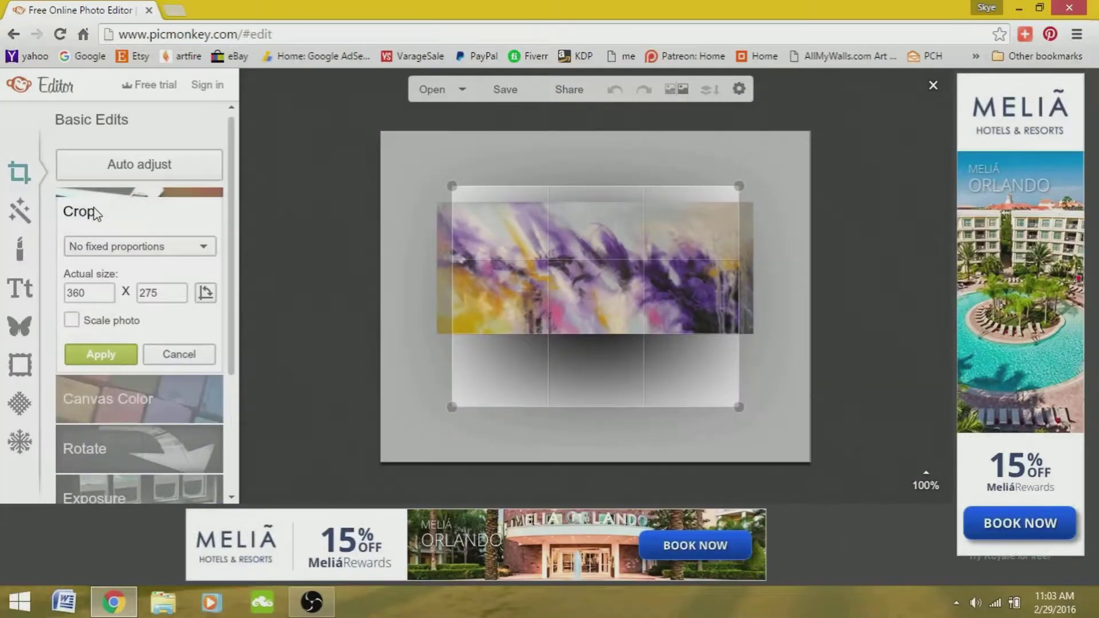
{"action": "left_click", "coordinate": [115, 362]}
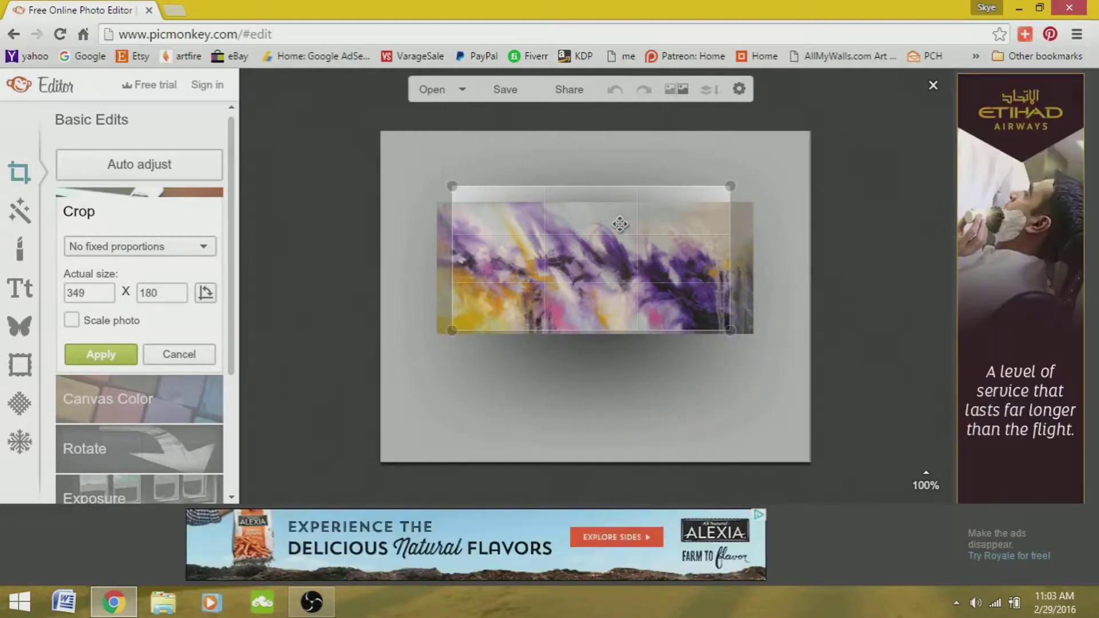
{"action": "left_click_drag", "start_coordinate": [610, 181], "coordinate": [616, 202]}
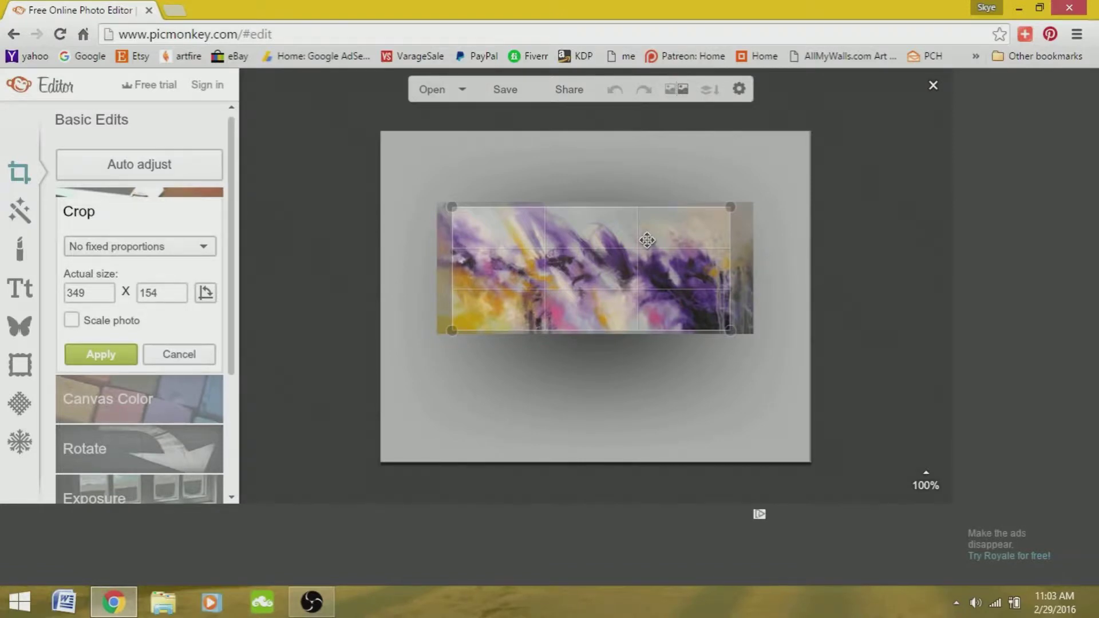
{"action": "left_click_drag", "start_coordinate": [730, 258], "coordinate": [752, 264]}
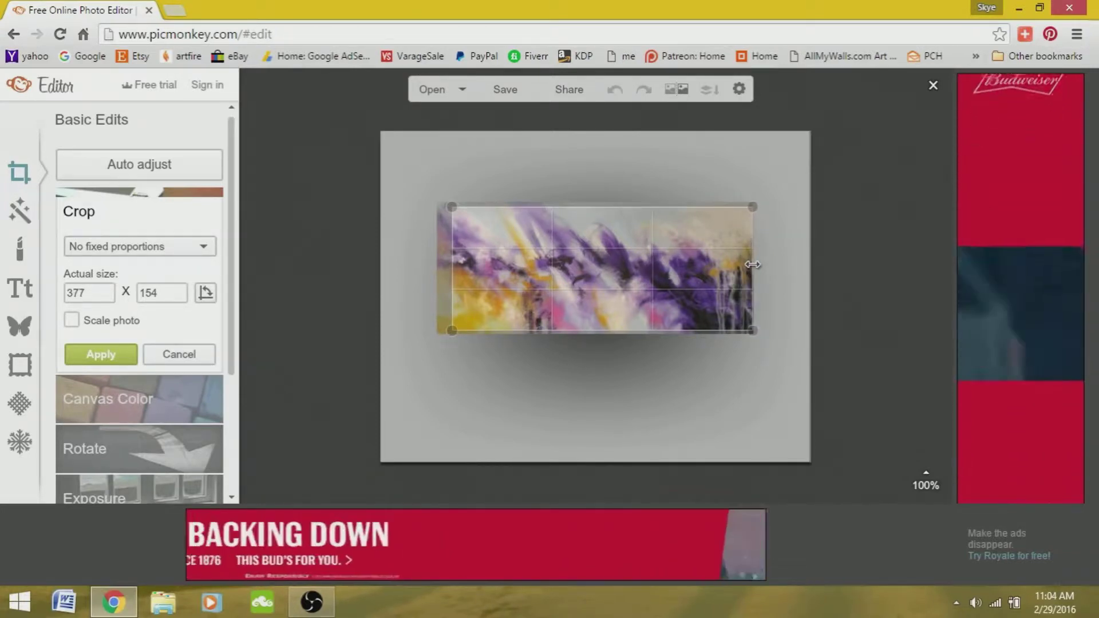
{"action": "left_click_drag", "start_coordinate": [597, 209], "coordinate": [598, 206]}
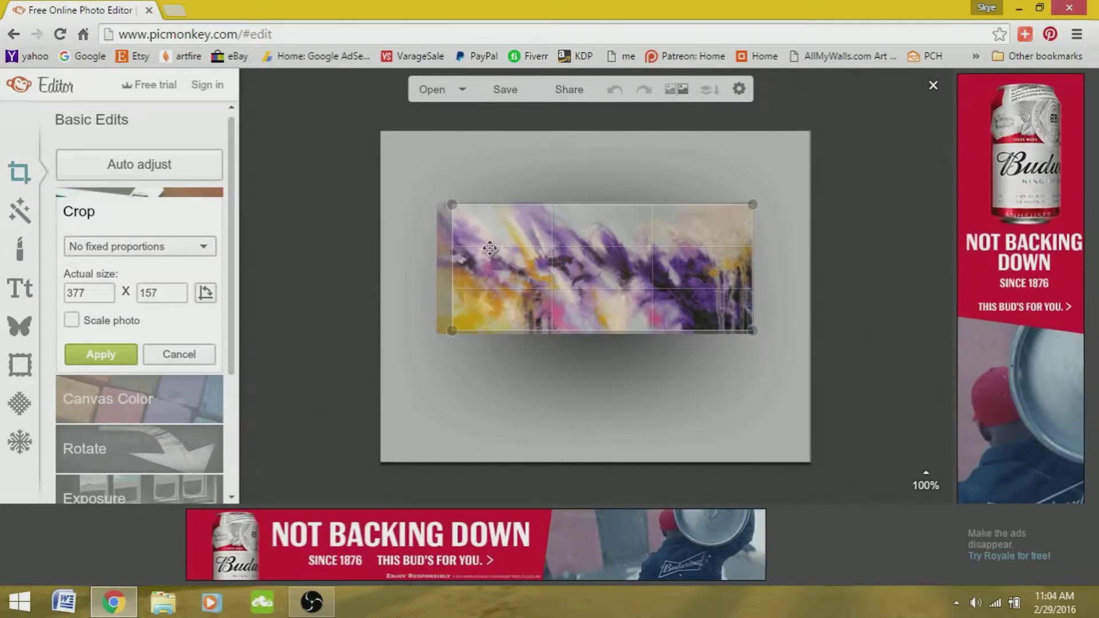
{"action": "left_click_drag", "start_coordinate": [452, 267], "coordinate": [439, 267]}
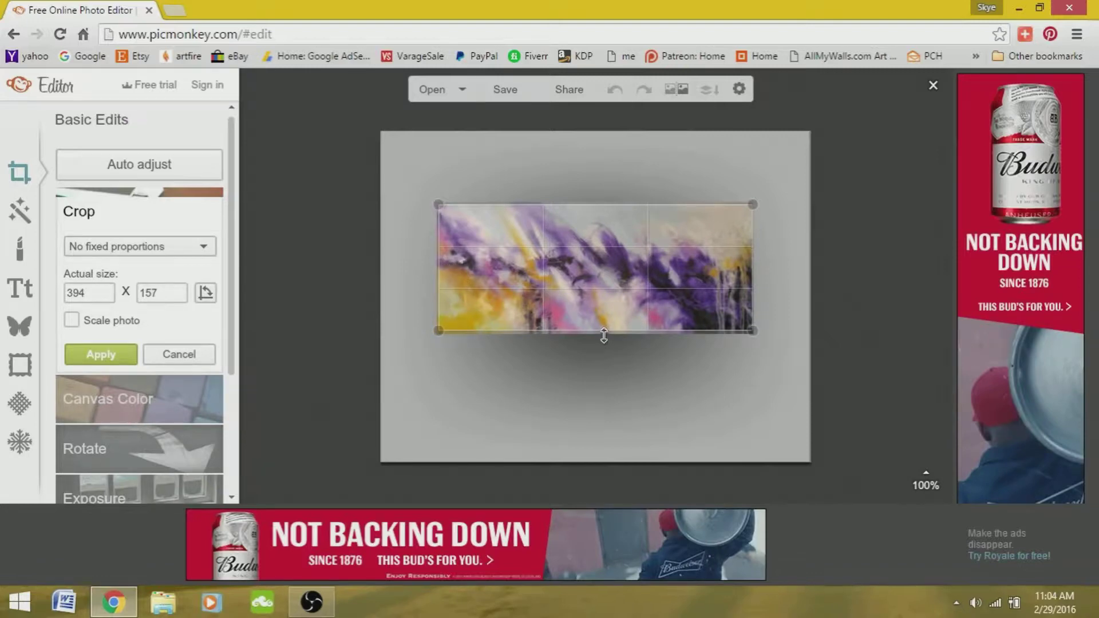
{"action": "left_click_drag", "start_coordinate": [604, 334], "coordinate": [603, 334]}
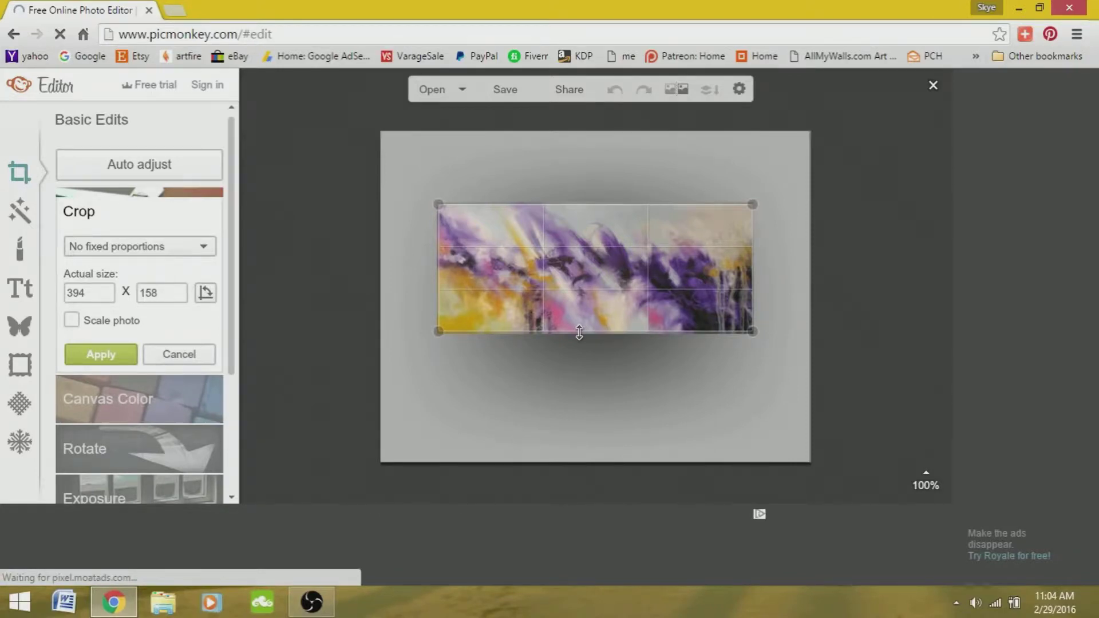
{"action": "left_click", "coordinate": [96, 354]}
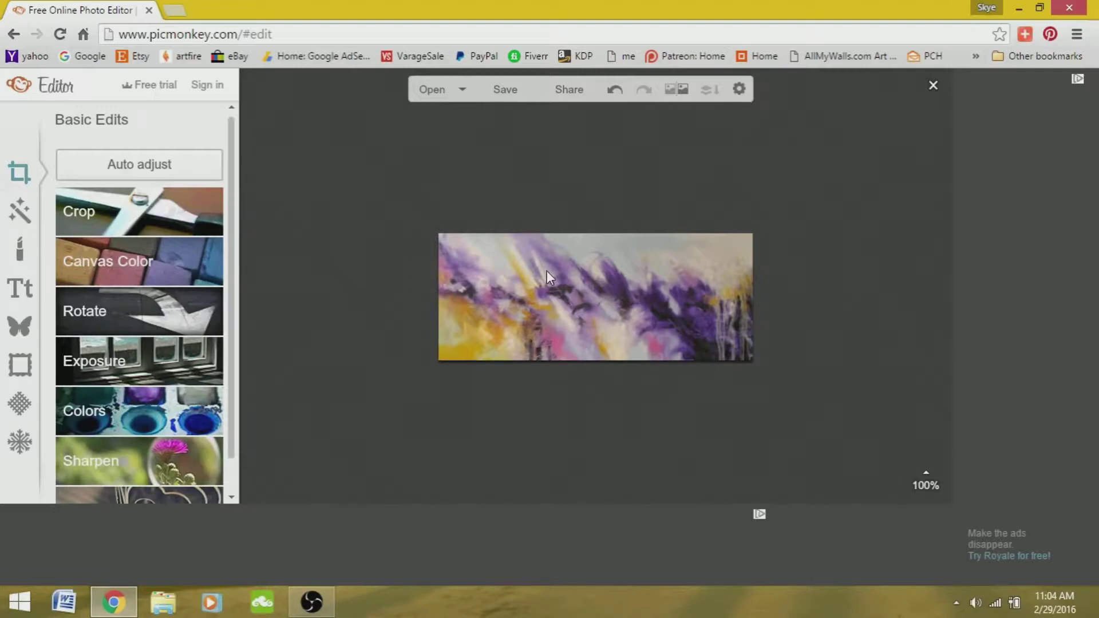
Open the save settings for the cropped painting, compare the Roger, Pierce and Sean quality options, and choose Pierce
{"action": "left_click", "coordinate": [503, 89]}
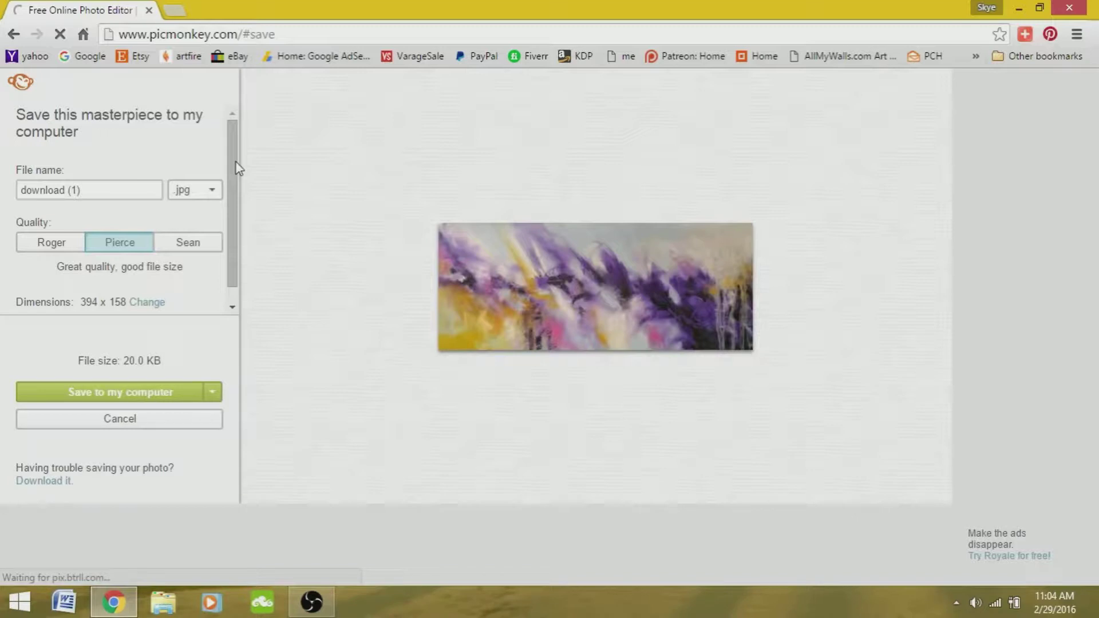
{"action": "left_click", "coordinate": [74, 190]}
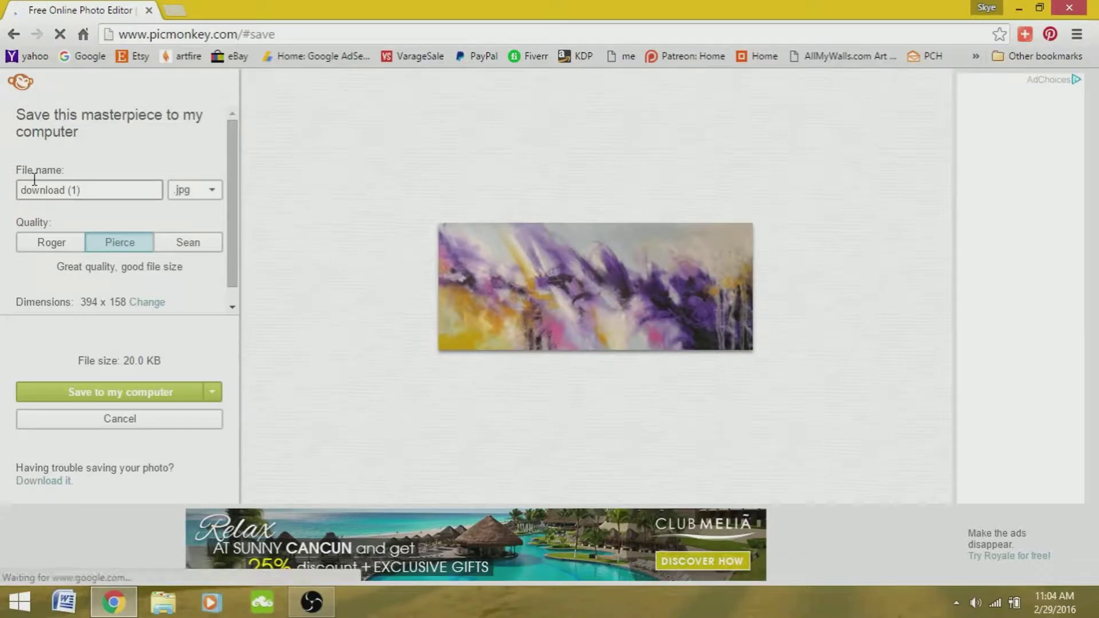
{"action": "left_click", "coordinate": [59, 247]}
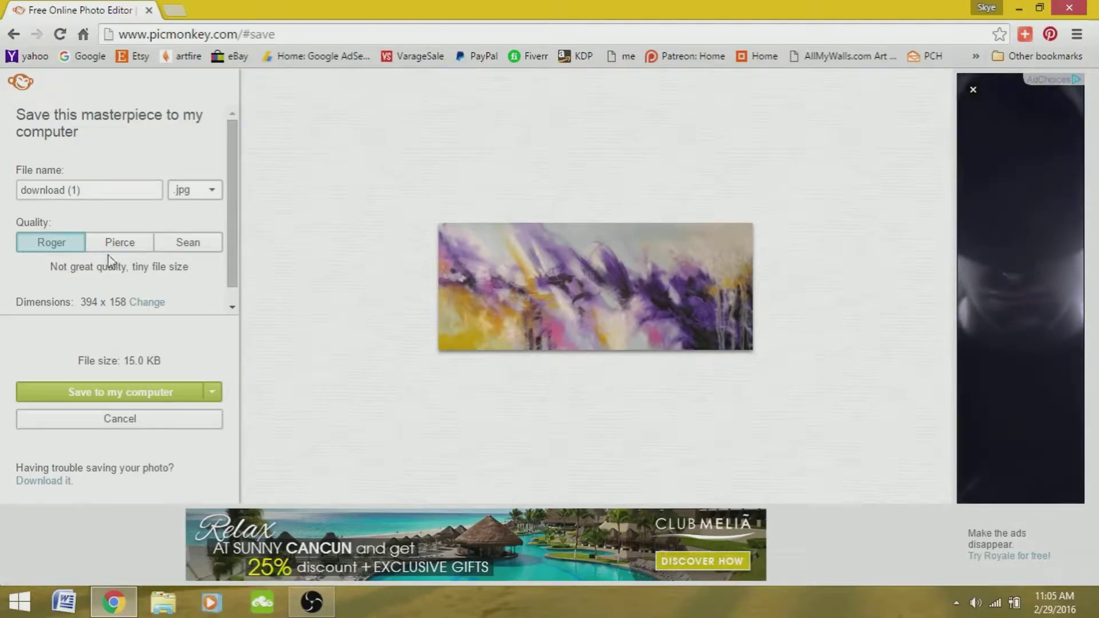
{"action": "left_click", "coordinate": [123, 243]}
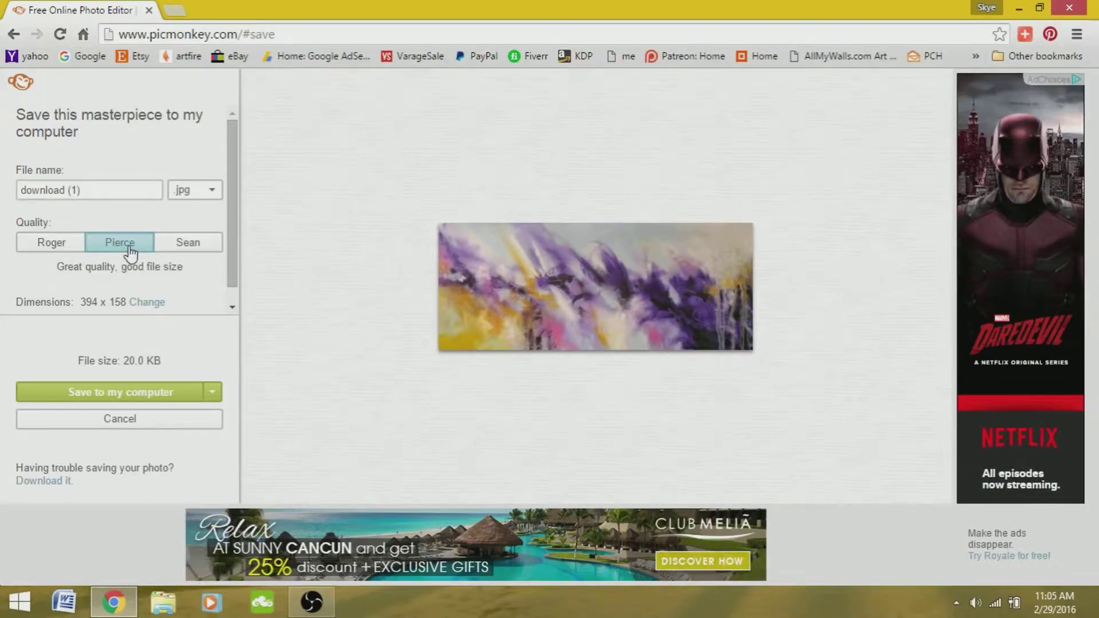
{"action": "left_click", "coordinate": [205, 248]}
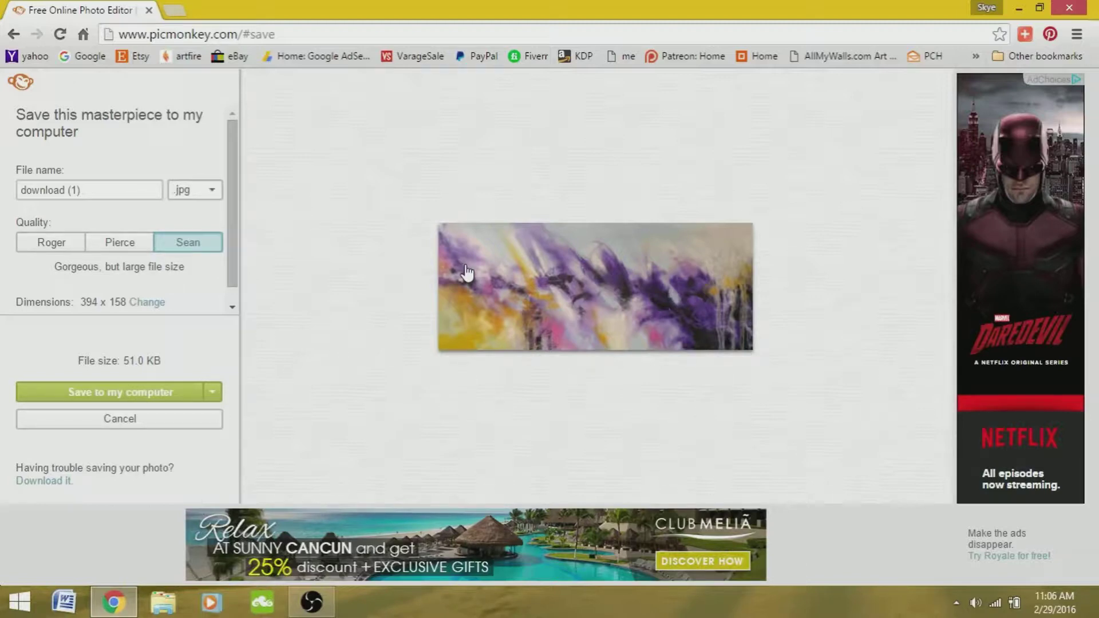
{"action": "left_click", "coordinate": [126, 250]}
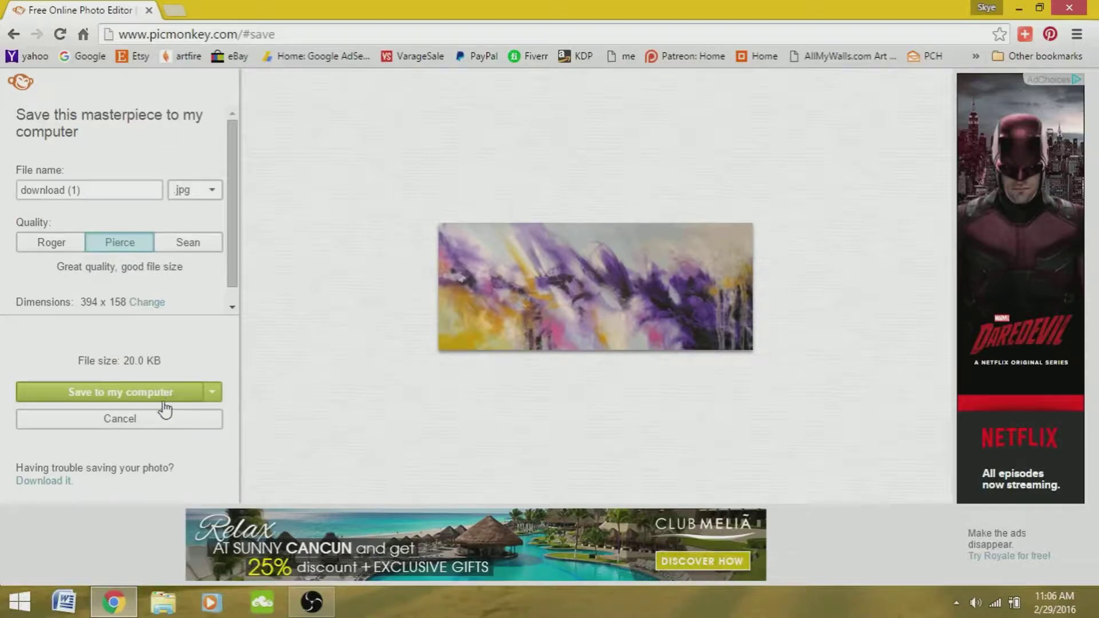
Save the cropped painting to the computer's PAINTINGS folder as a JPEG named Yamucka3
{"action": "left_click", "coordinate": [118, 395]}
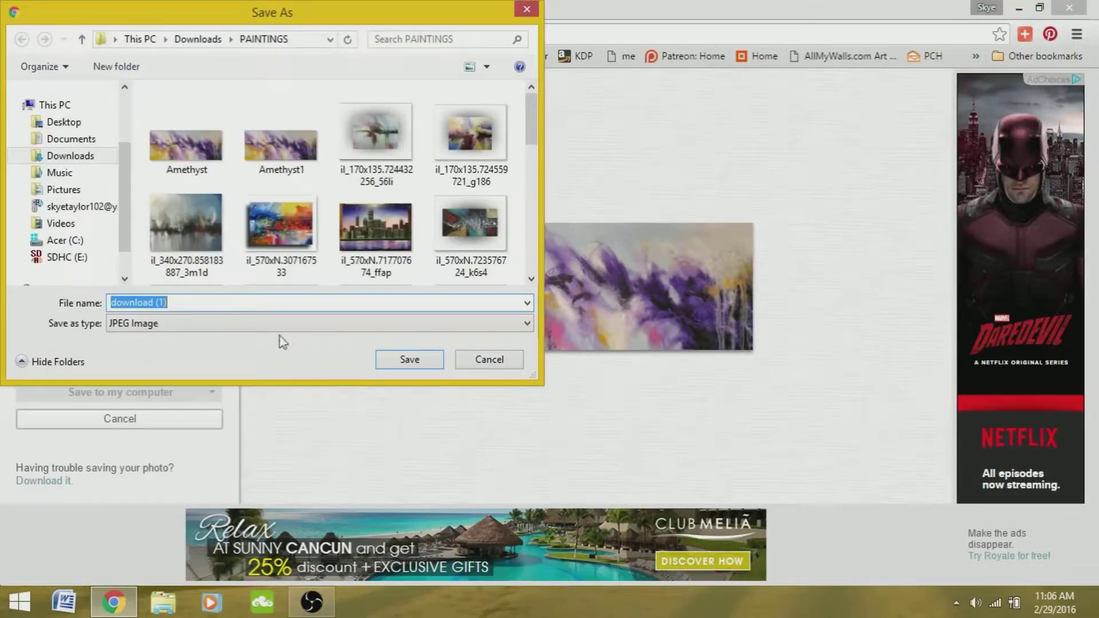
{"action": "left_click", "coordinate": [198, 303]}
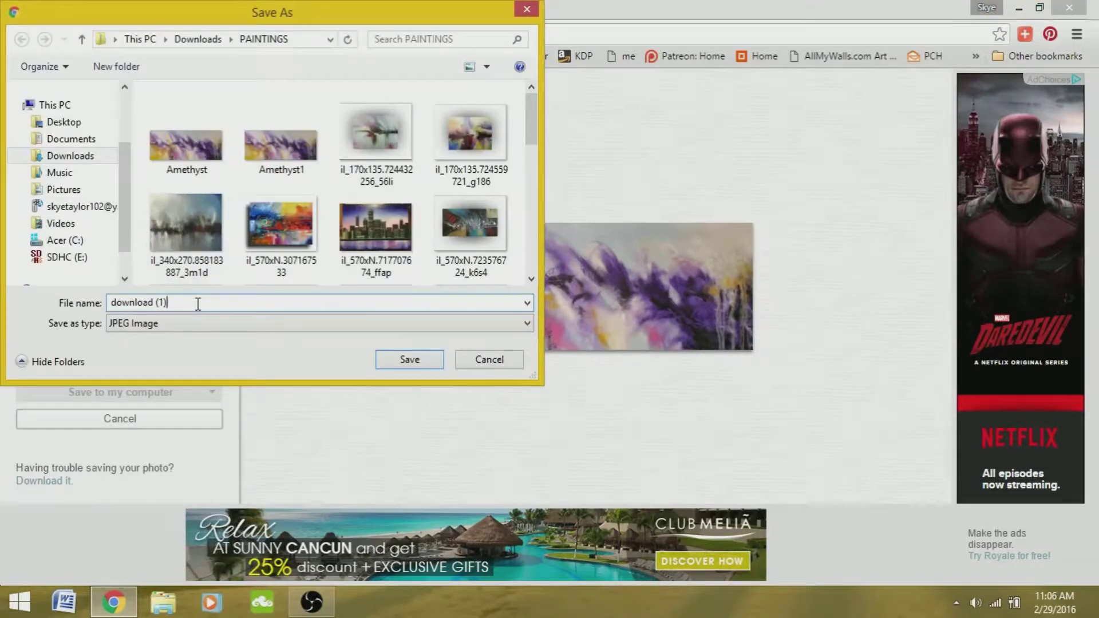
{"action": "key", "text": "BackSpace"}
{"action": "key", "text": "BackSpace"}
{"action": "key", "text": "BackSpace"}
{"action": "key", "text": "BackSpace"}
{"action": "key", "text": "BackSpace"}
{"action": "key", "text": "BackSpace"}
{"action": "key", "text": "BackSpace"}
{"action": "key", "text": "BackSpace"}
{"action": "key", "text": "BackSpace"}
{"action": "key", "text": "BackSpace"}
{"action": "key", "text": "BackSpace"}
{"action": "key", "text": "BackSpace"}
{"action": "type", "text": "Yamucka"}
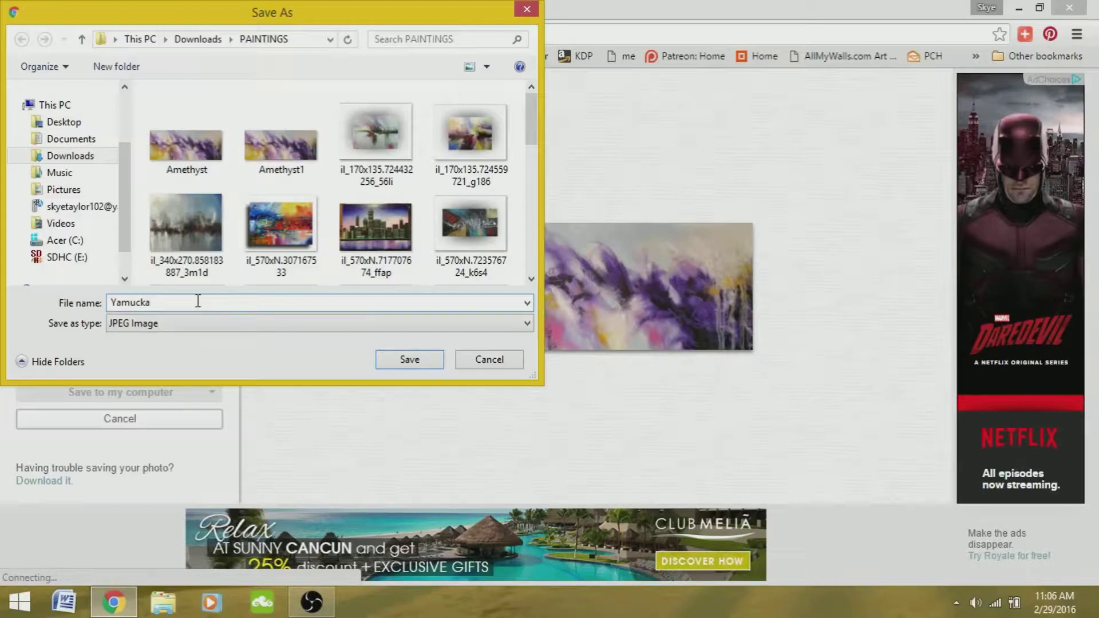
{"action": "type", "text": "3"}
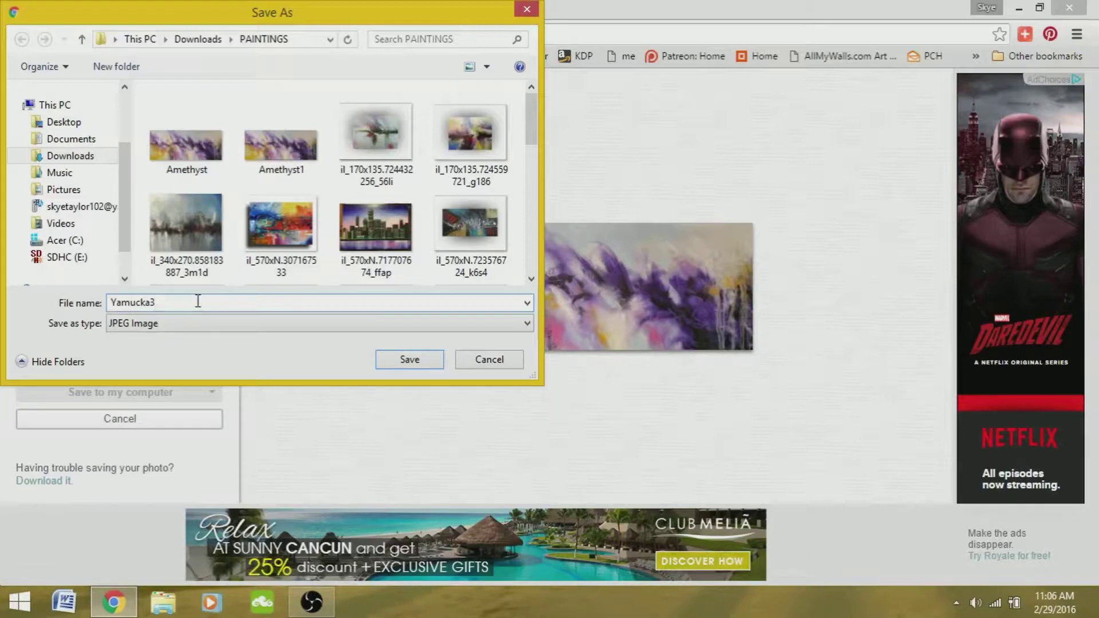
{"action": "left_click", "coordinate": [412, 366]}
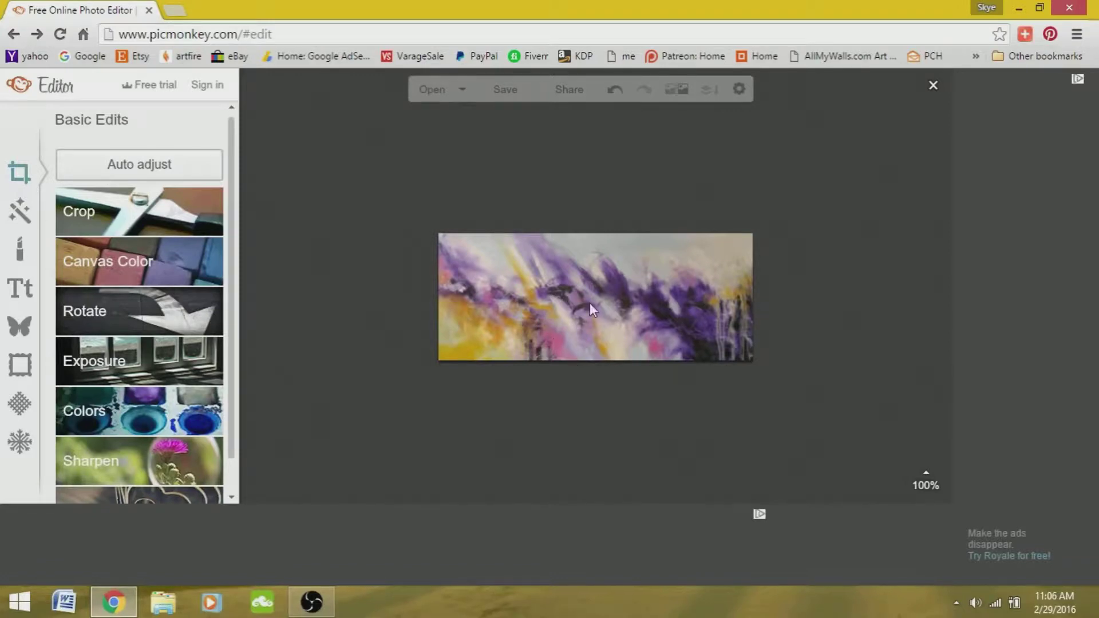
Close the painting and browse for a photo to edit in Documents, ZIP FILE FURNITURE TEMPLATES, the premade download's FURNITURE TEMPLATES folder
{"action": "left_click", "coordinate": [934, 86]}
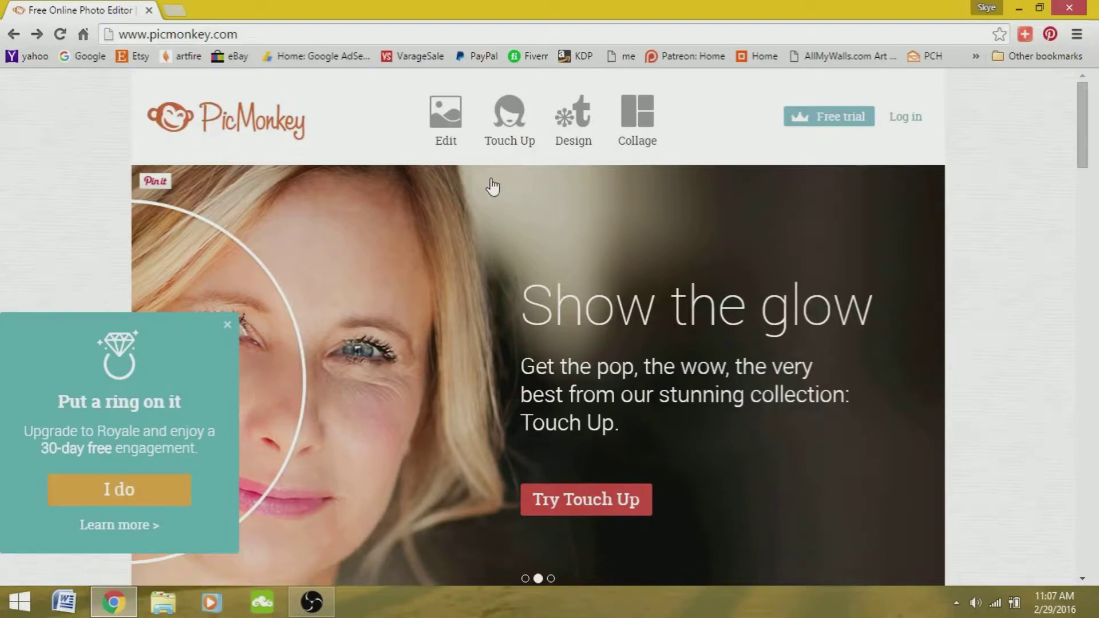
{"action": "mouse_move", "coordinate": [444, 144]}
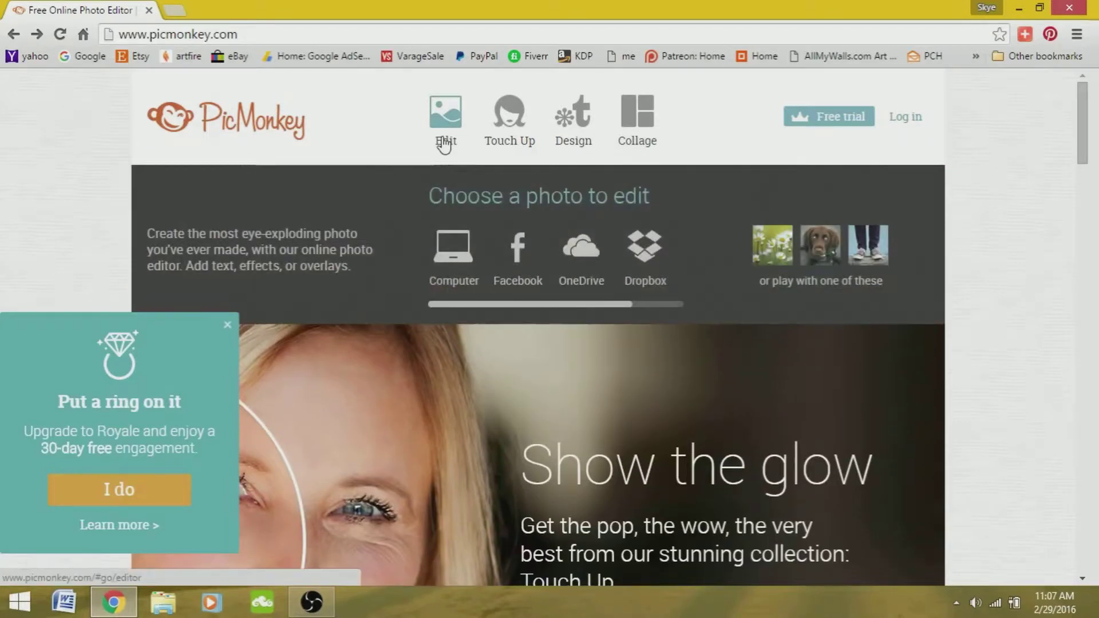
{"action": "left_click", "coordinate": [447, 273]}
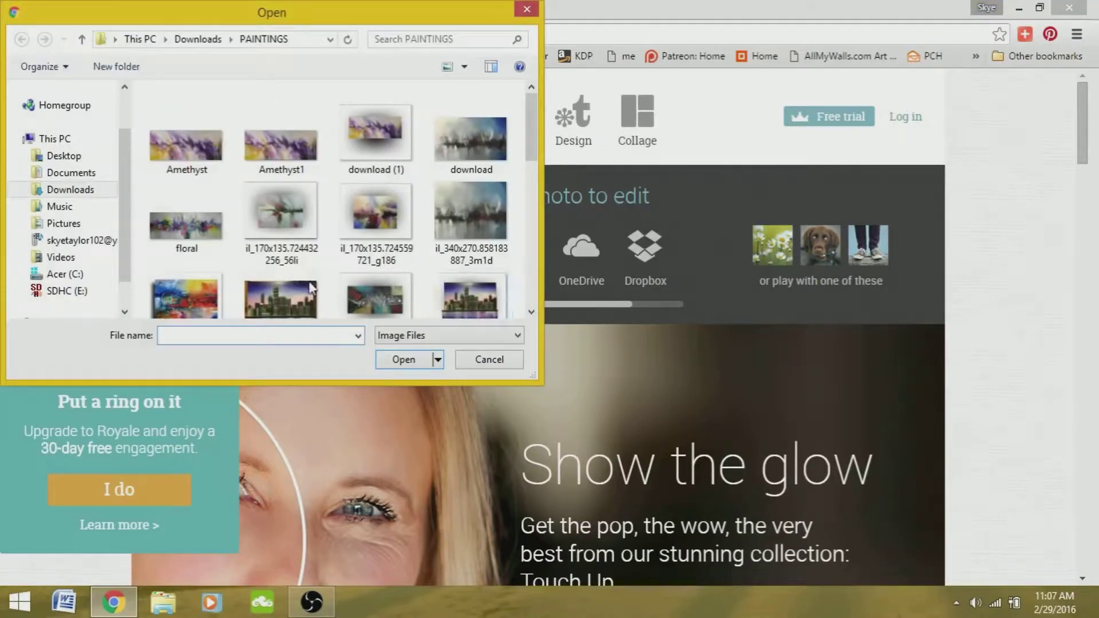
{"action": "left_click", "coordinate": [77, 192]}
{"action": "left_click", "coordinate": [74, 173]}
{"action": "left_click_drag", "start_coordinate": [534, 149], "coordinate": [545, 314]}
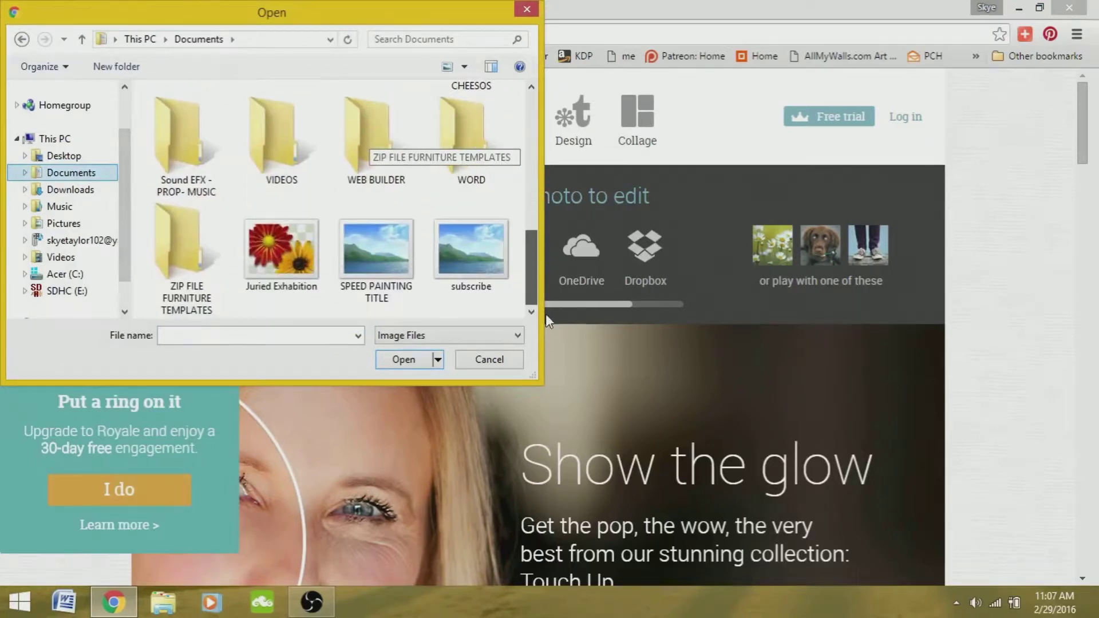
{"action": "left_click", "coordinate": [187, 258]}
{"action": "double_click", "coordinate": [187, 259]}
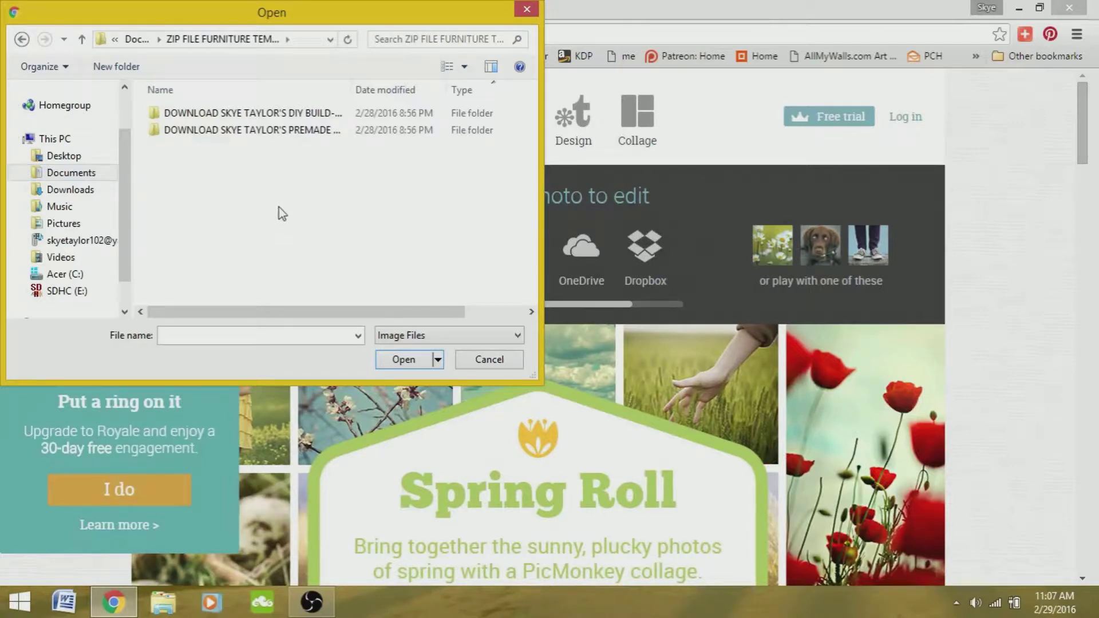
{"action": "double_click", "coordinate": [281, 129]}
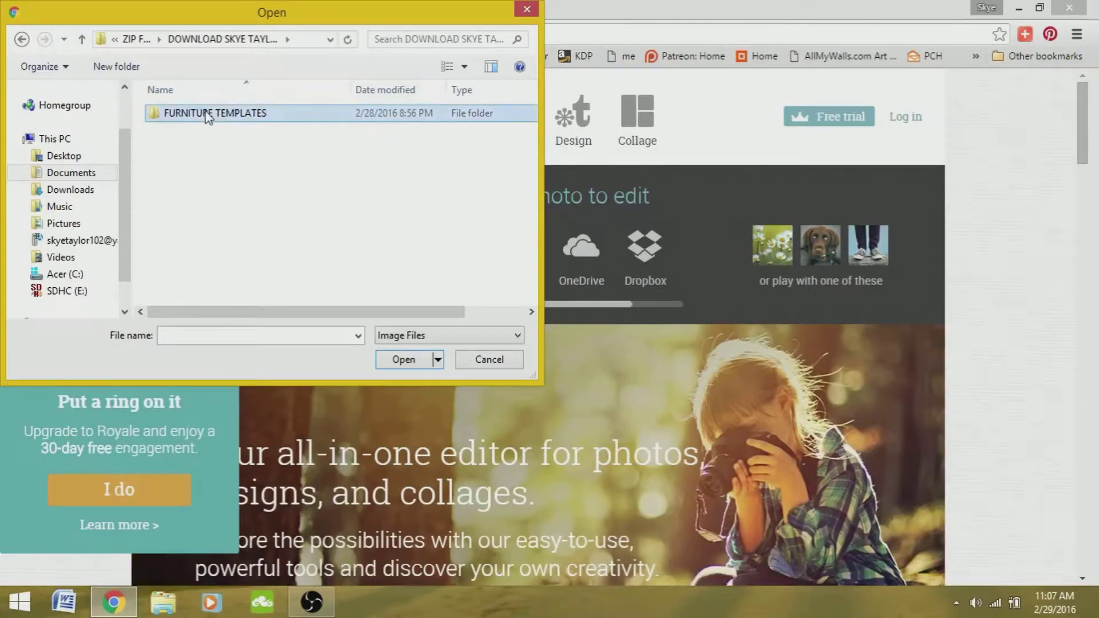
{"action": "double_click", "coordinate": [205, 112]}
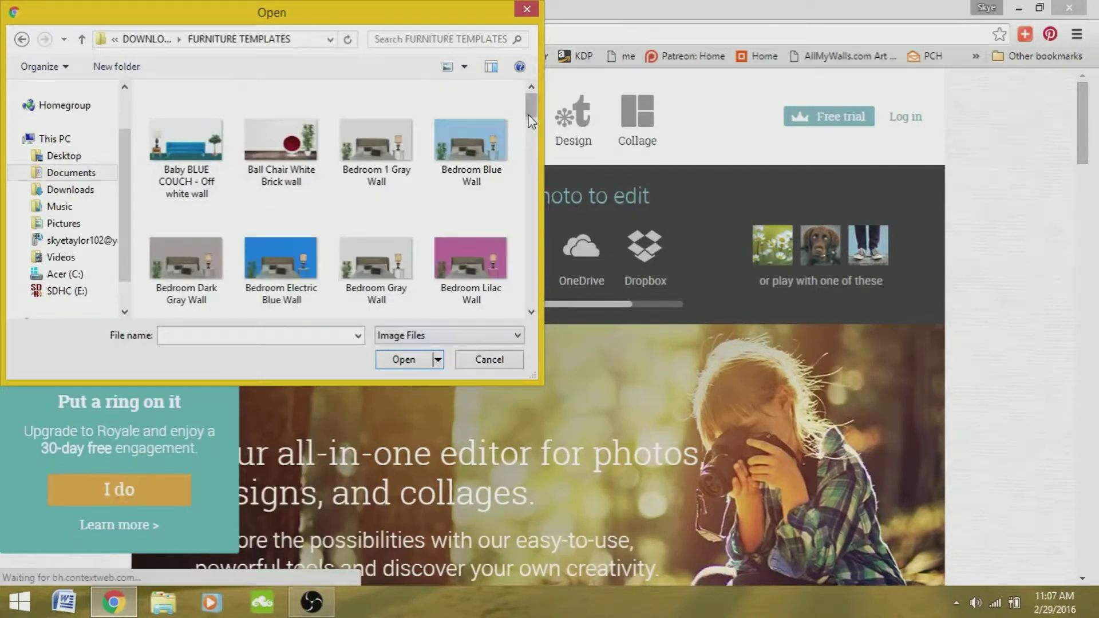
Open the room template "White Couch2 Off White Walls Blue Pillows" in the photo editor
{"action": "left_click_drag", "start_coordinate": [530, 106], "coordinate": [532, 293]}
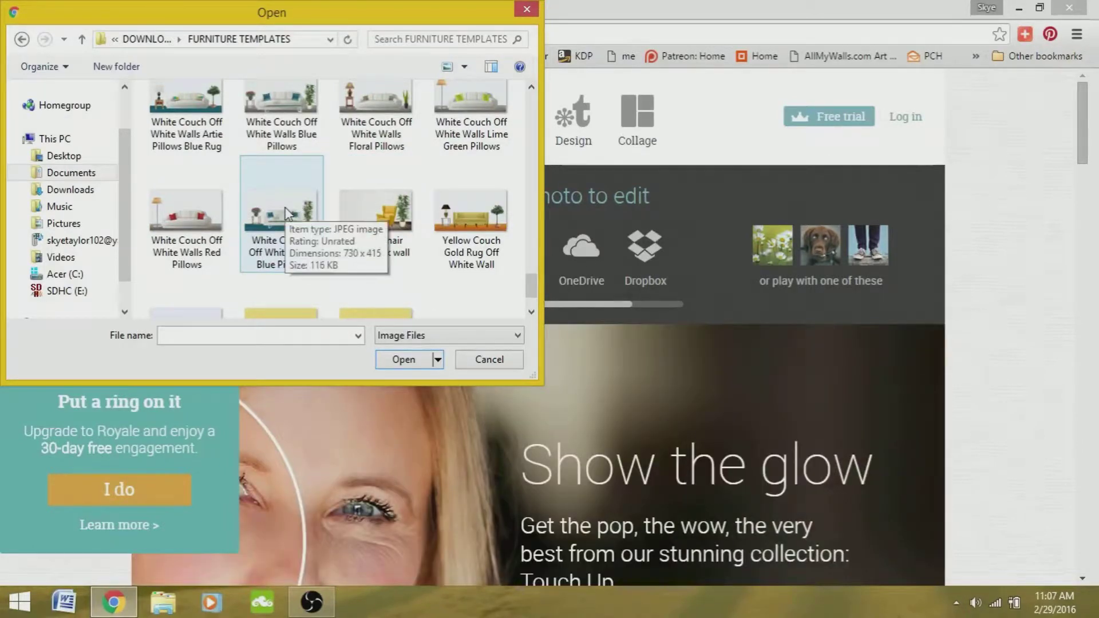
{"action": "left_click", "coordinate": [292, 211]}
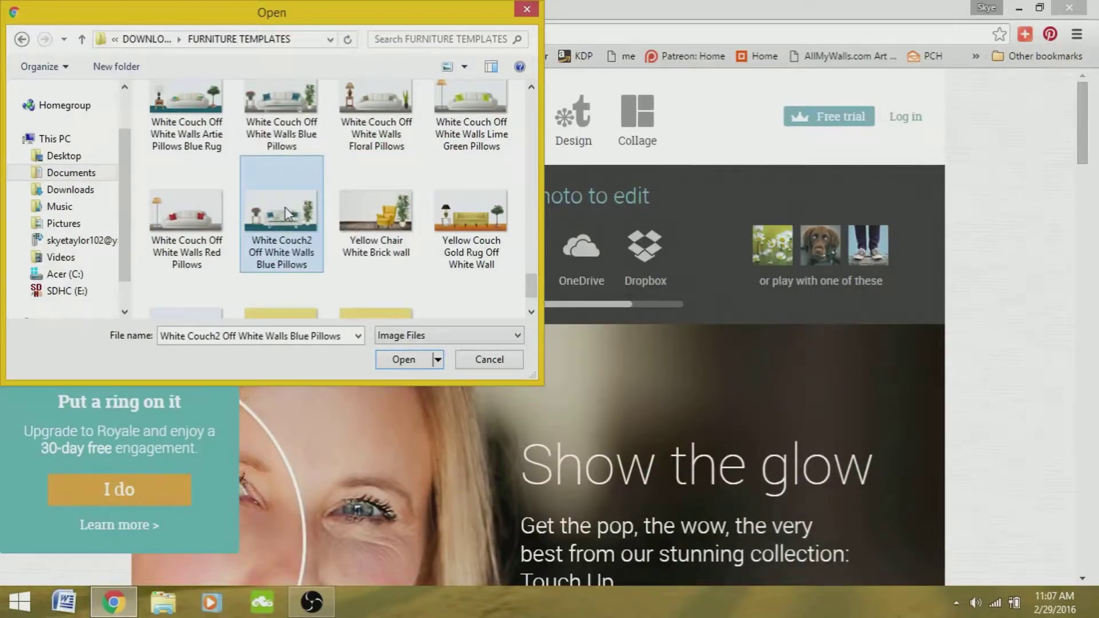
{"action": "left_click", "coordinate": [404, 361]}
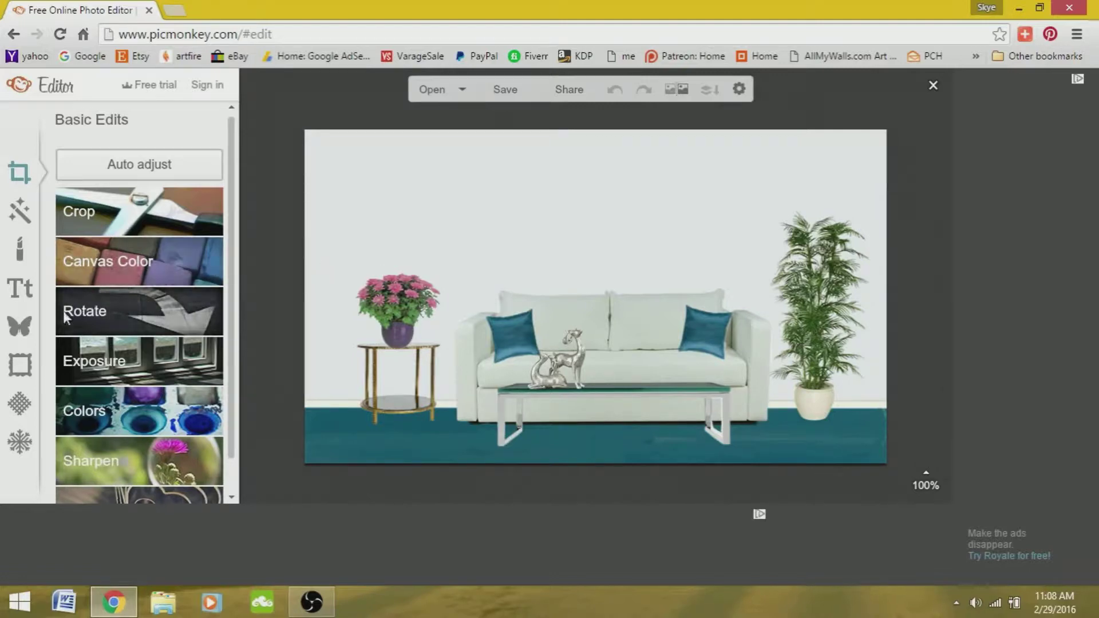
Add the "peacock" painting from the computer's Downloads PAINTINGS folder to the room as a custom overlay
{"action": "left_click", "coordinate": [18, 329]}
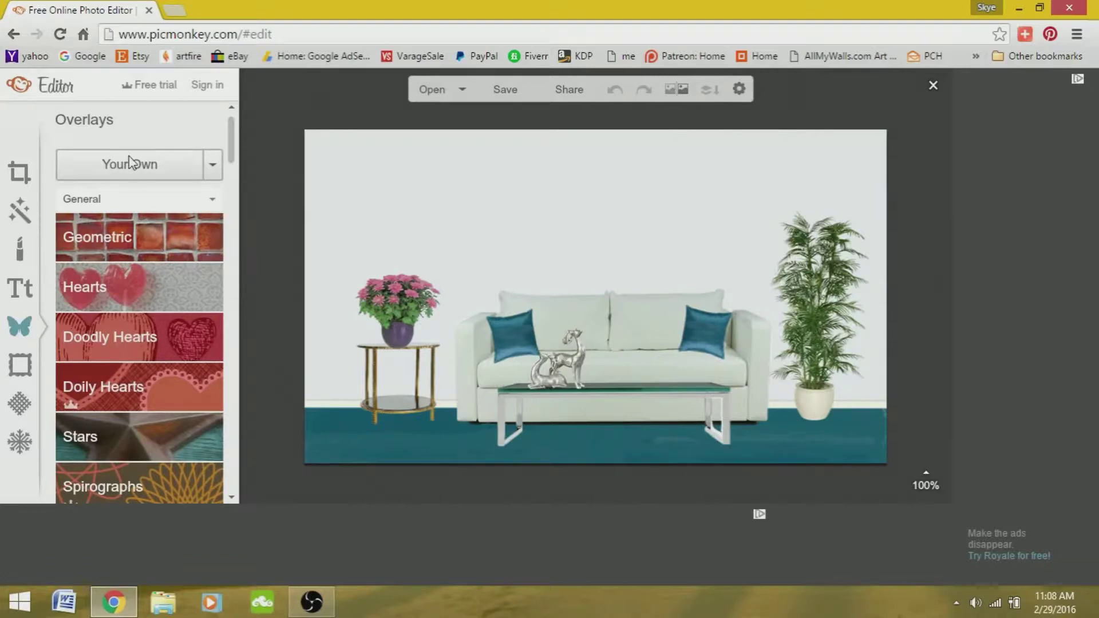
{"action": "left_click", "coordinate": [151, 165]}
{"action": "left_click", "coordinate": [212, 166]}
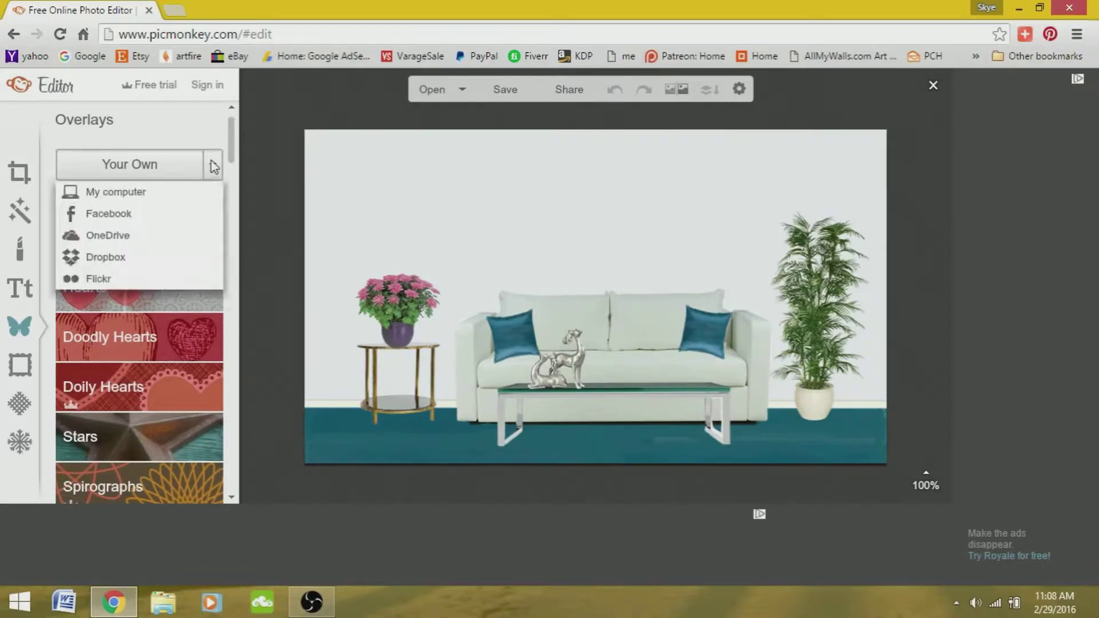
{"action": "left_click", "coordinate": [135, 190]}
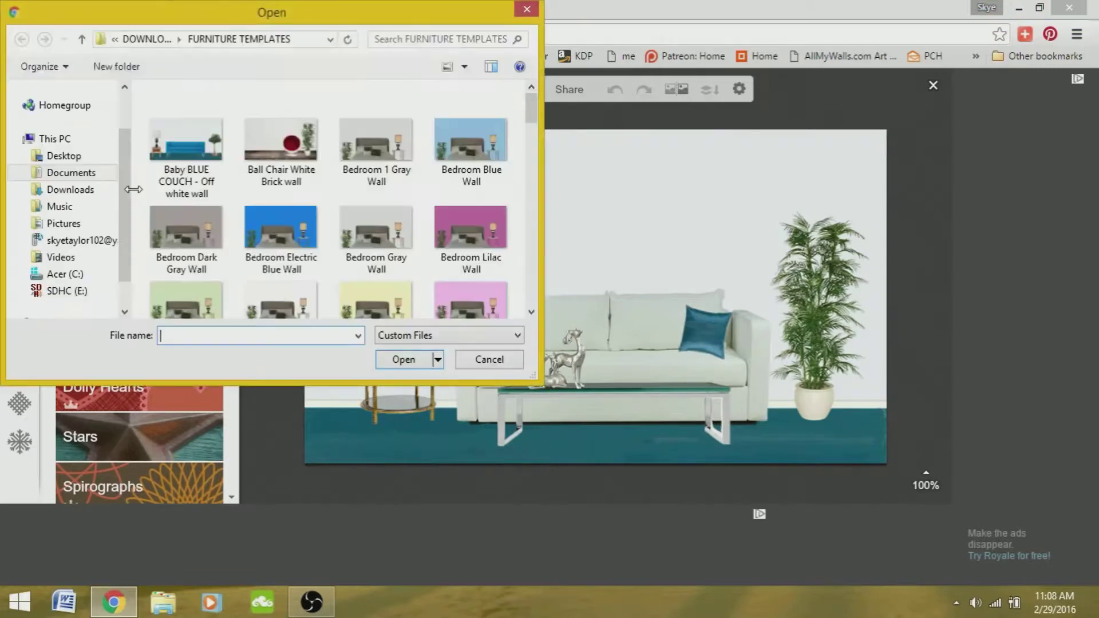
{"action": "left_click", "coordinate": [77, 192]}
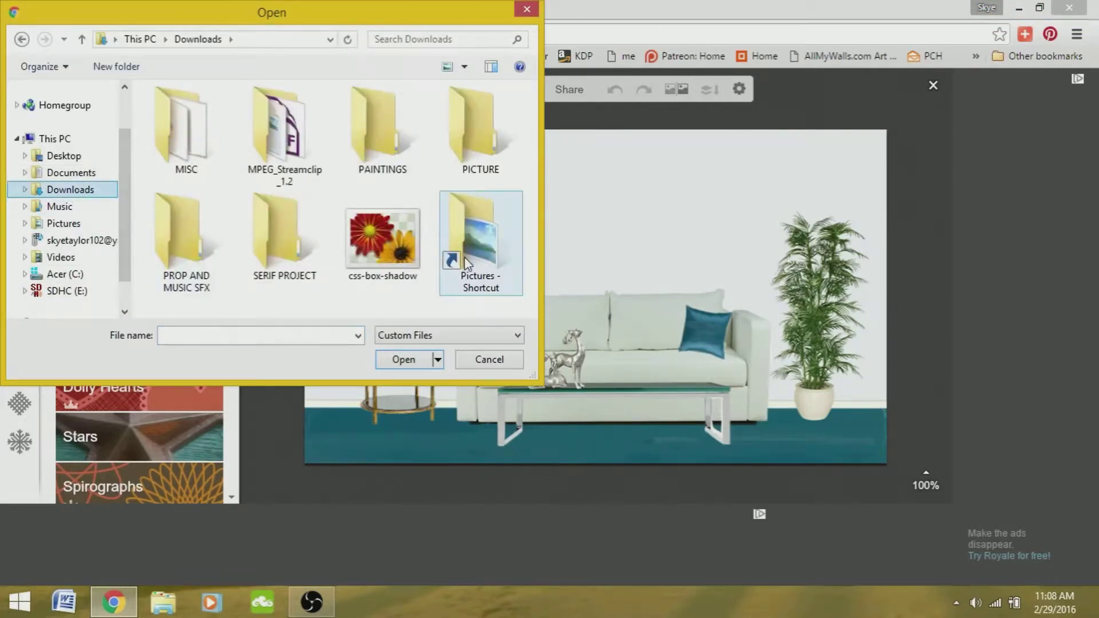
{"action": "double_click", "coordinate": [376, 154]}
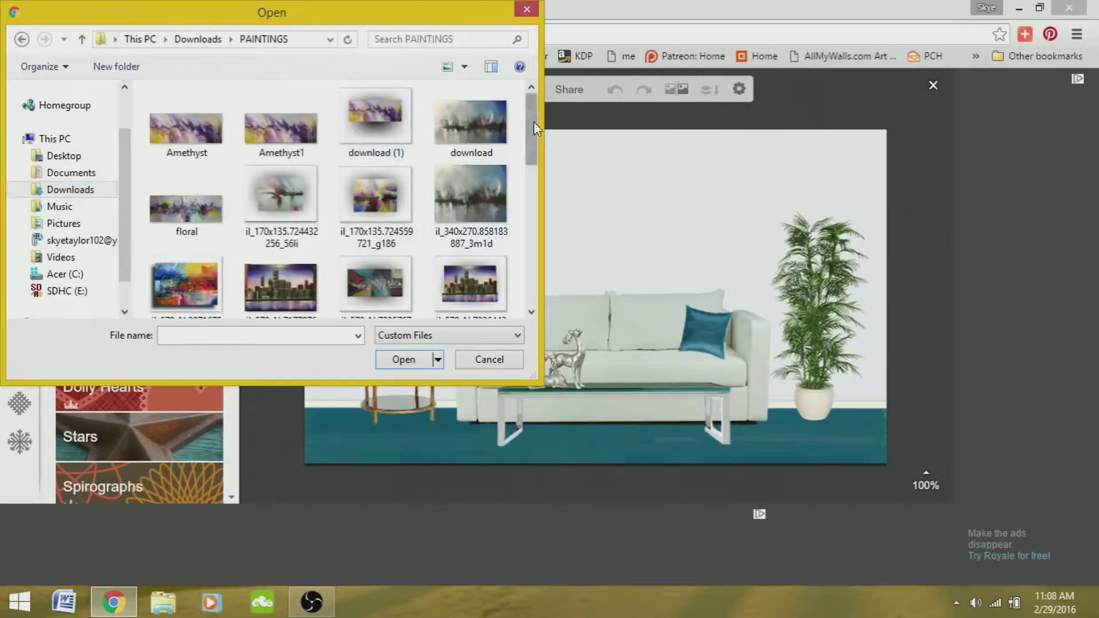
{"action": "left_click_drag", "start_coordinate": [534, 123], "coordinate": [537, 262]}
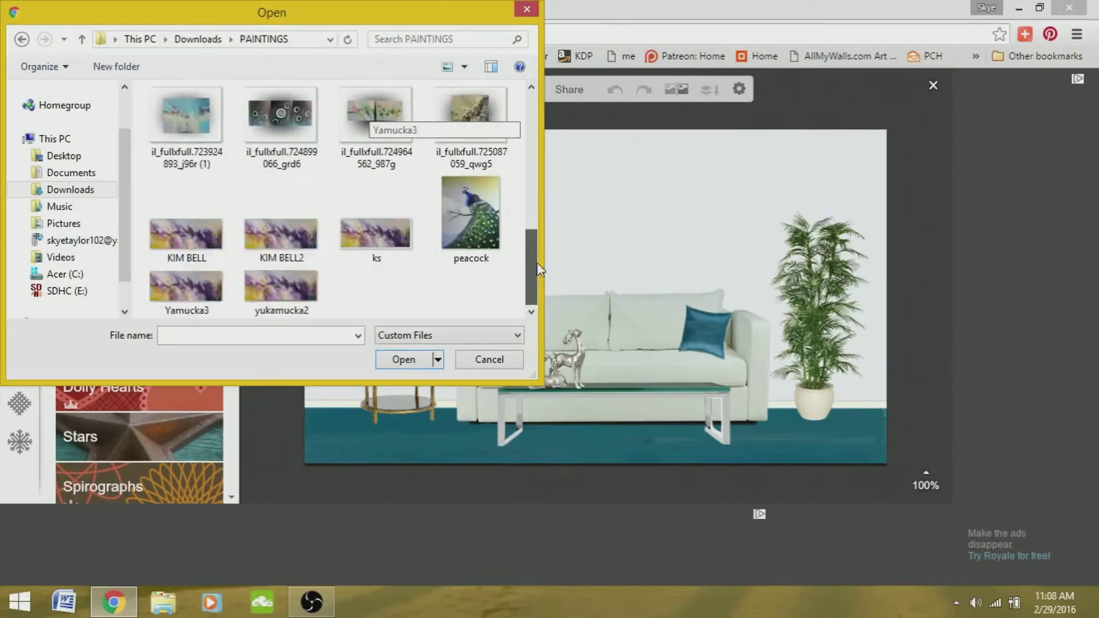
{"action": "left_click", "coordinate": [469, 226]}
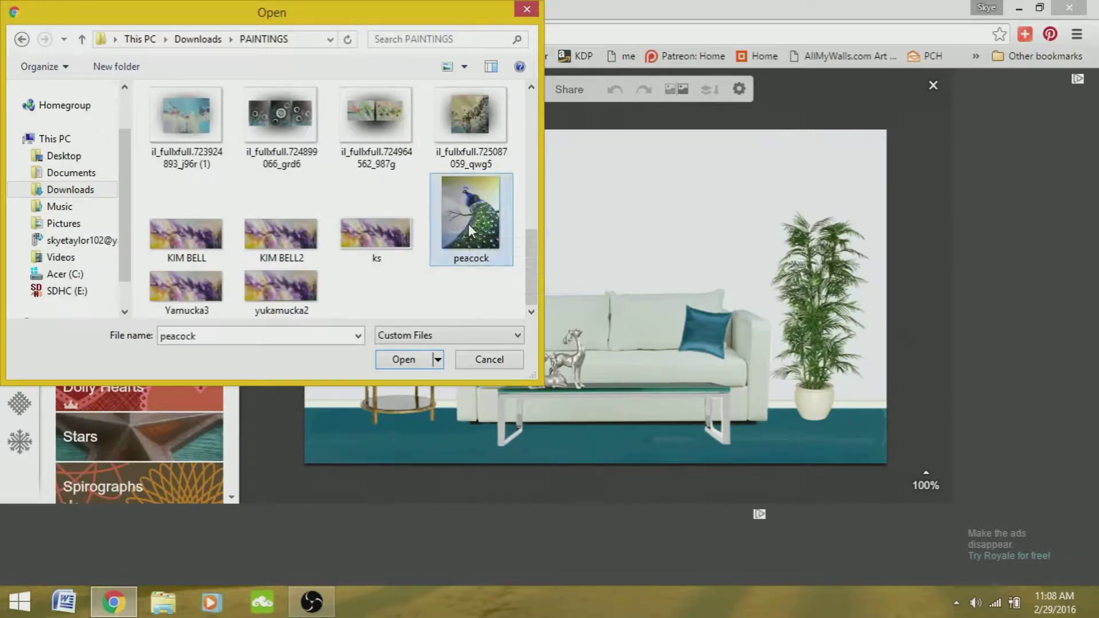
{"action": "left_click", "coordinate": [404, 361]}
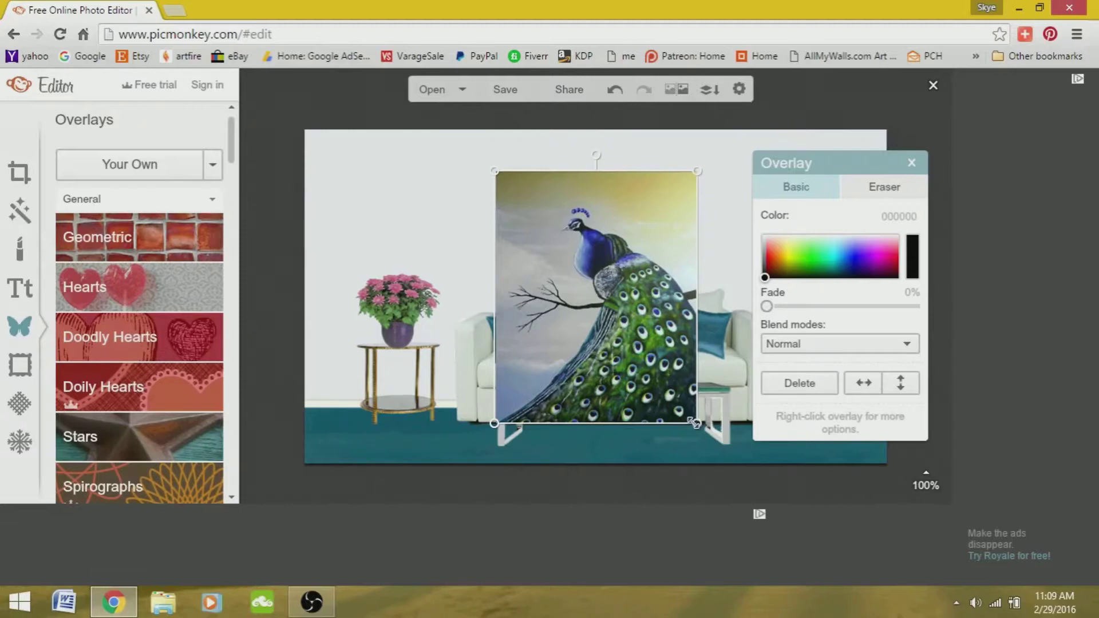
Shrink the peacock overlay to less than half its size, centre it on the wall above the couch, and close the overlay settings
{"action": "left_click_drag", "start_coordinate": [694, 423], "coordinate": [576, 296]}
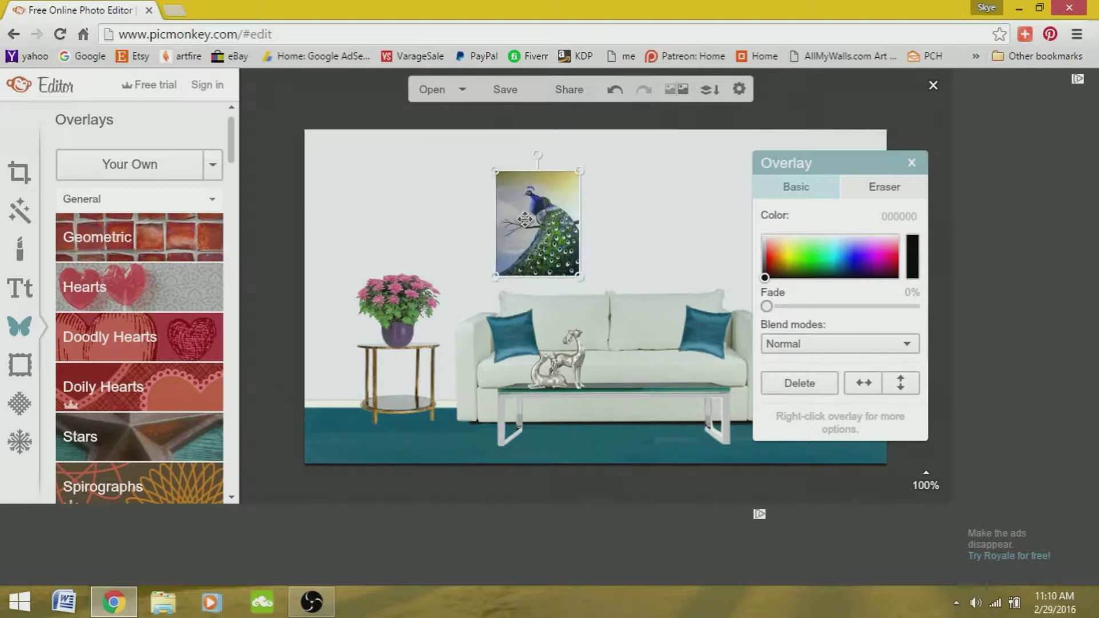
{"action": "left_click_drag", "start_coordinate": [526, 219], "coordinate": [596, 223]}
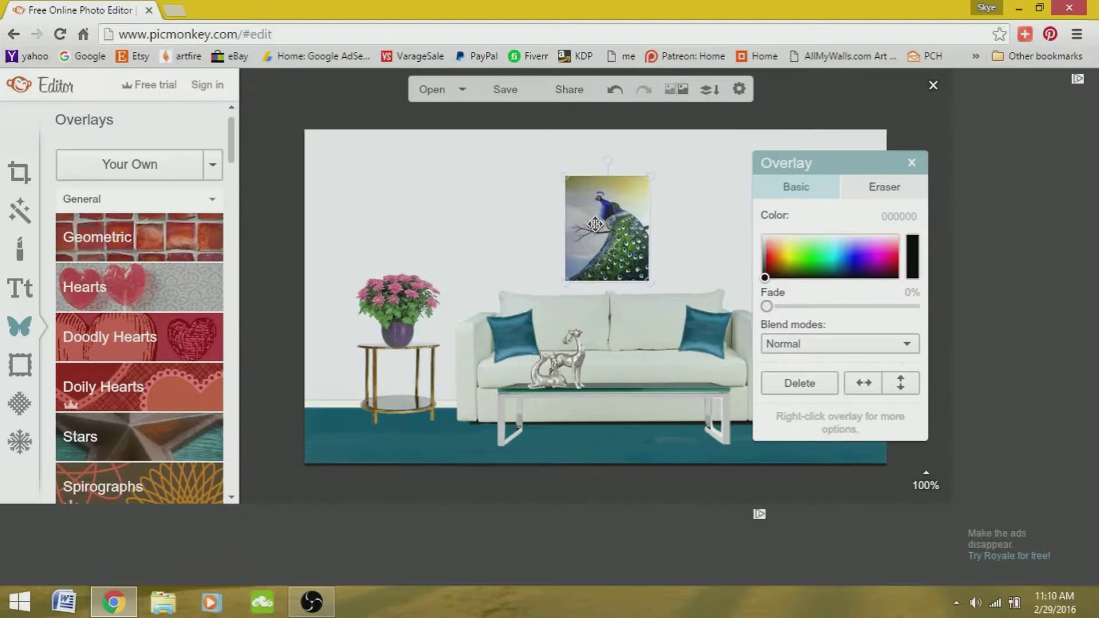
{"action": "left_click", "coordinate": [912, 163]}
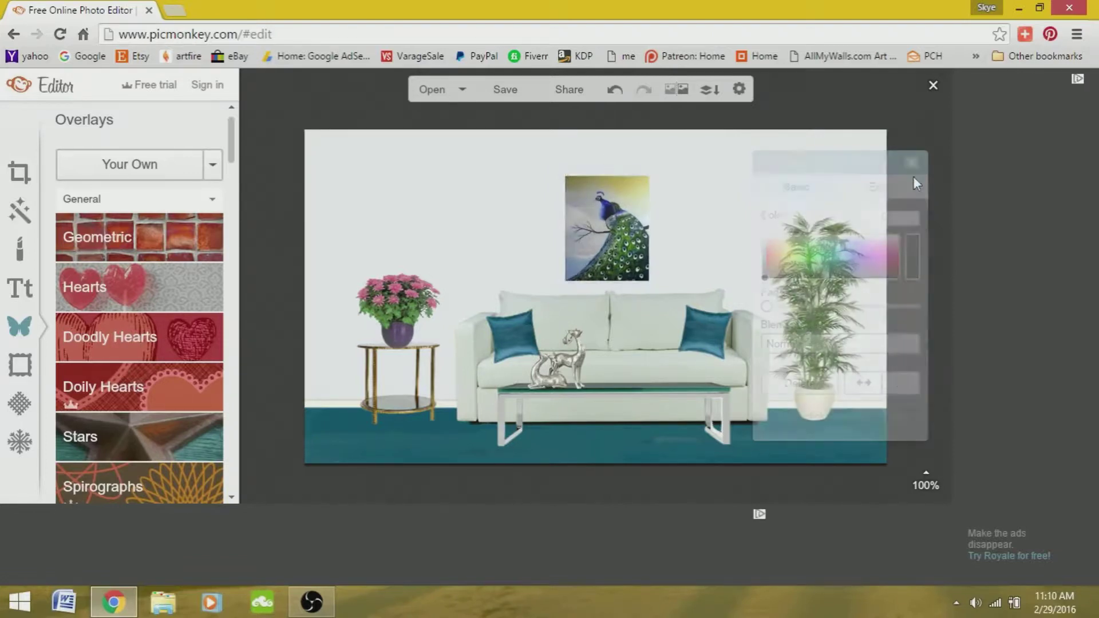